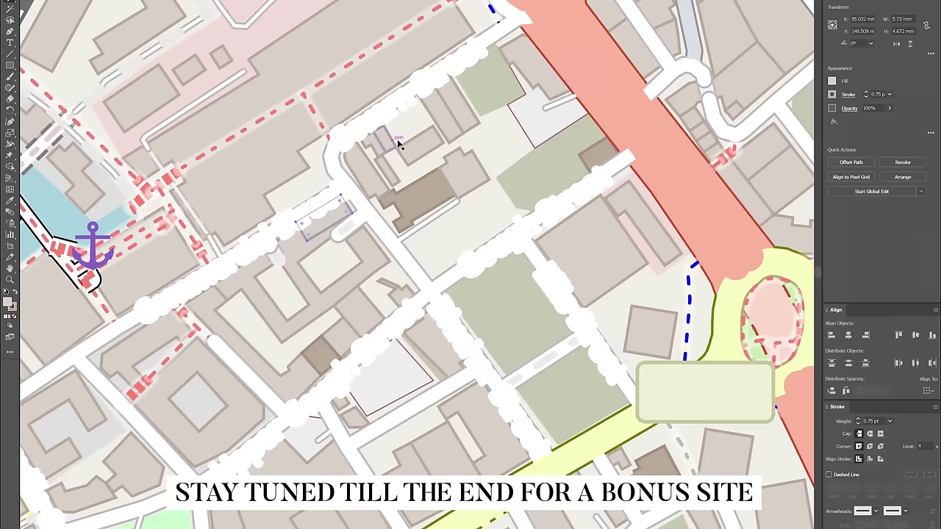
pyautogui.scroll(2, 441, 191)
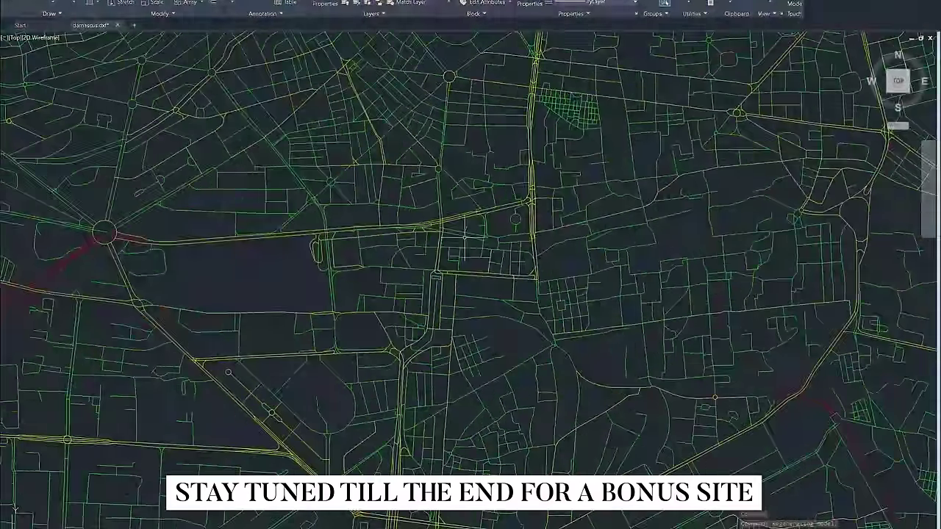
pyautogui.scroll(-2, 508, 263)
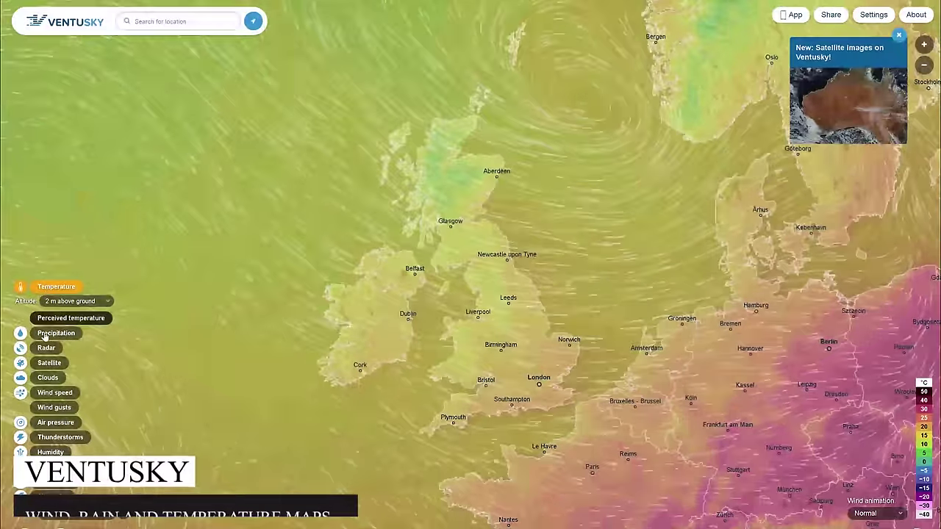
# - Show the Precipitation, Satellite and Clouds layers one after another on the weather map of the British Isles
pyautogui.click(54, 333)
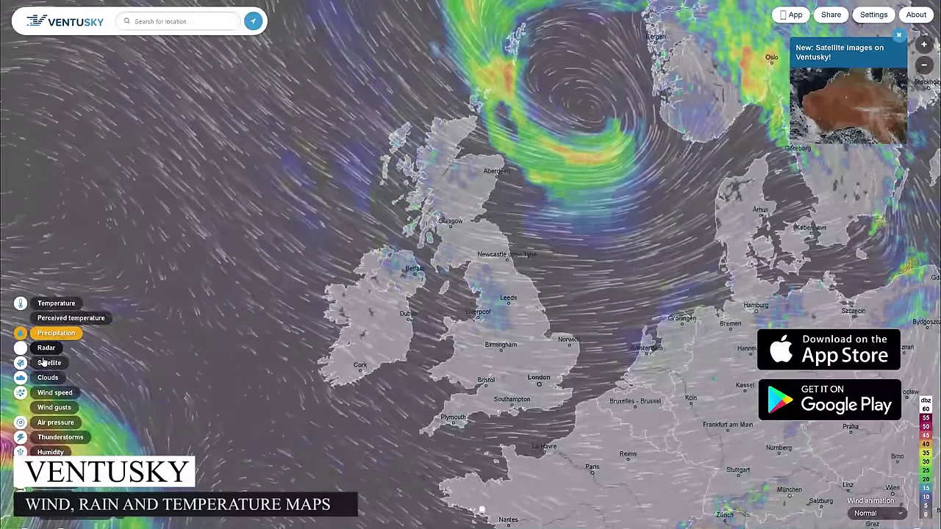
pyautogui.click(46, 362)
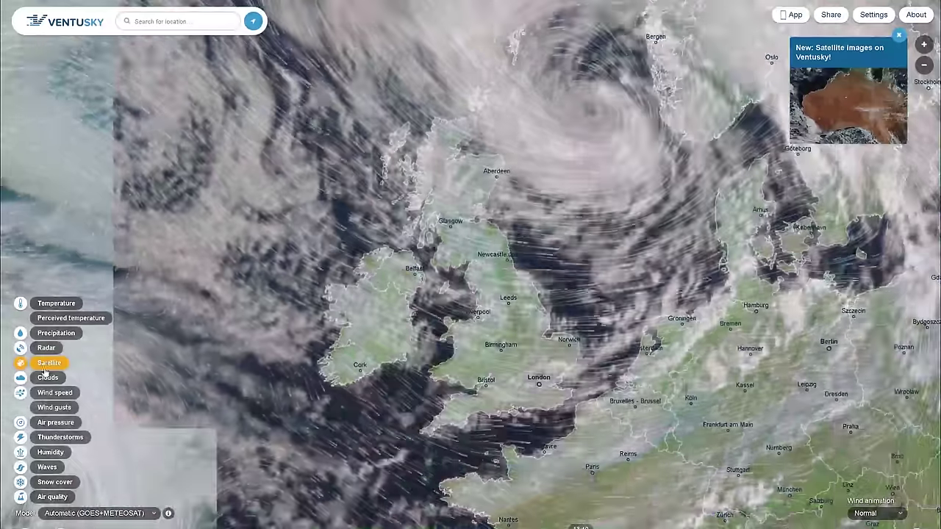
pyautogui.click(47, 378)
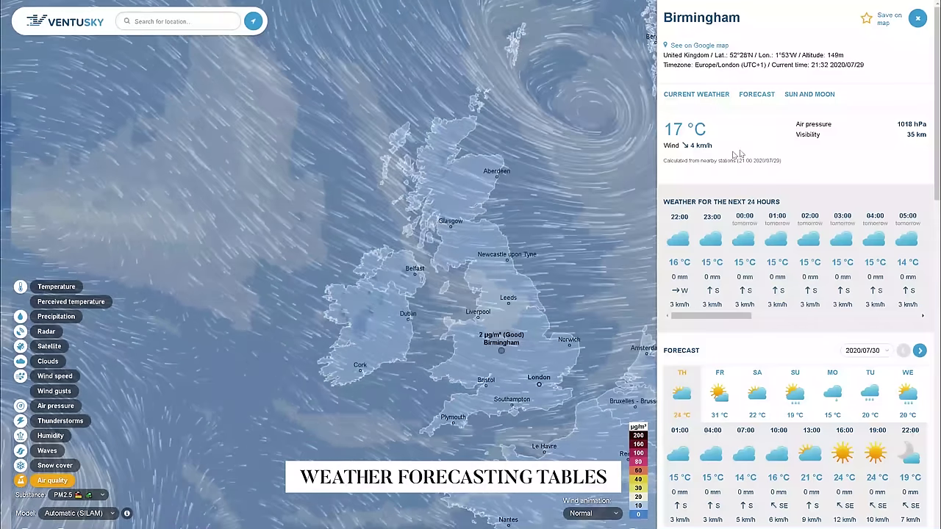
# - Review Birmingham's weather details, from the 24-hour forecast through the meteogram and air quality to the sun and moon data
pyautogui.scroll(-1, 797, 294)
pyautogui.scroll(-4, 807, 217)
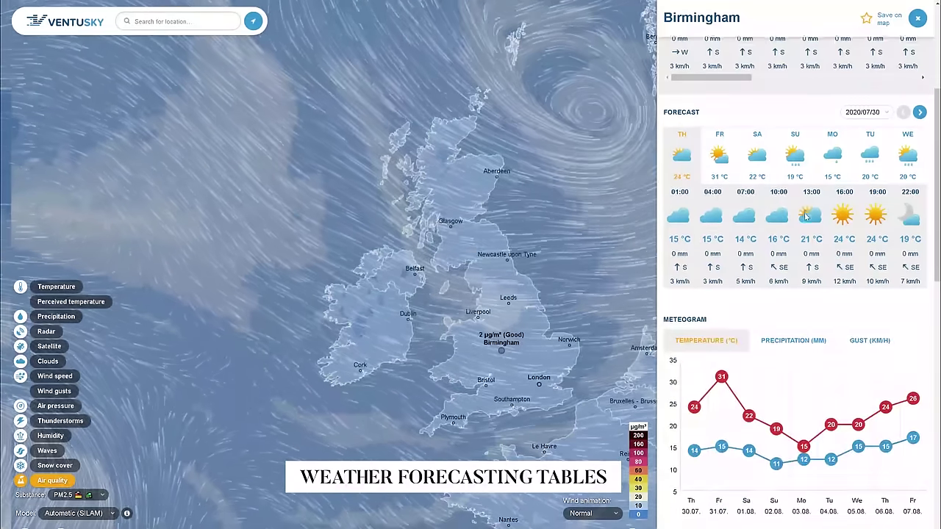
pyautogui.scroll(-4, 807, 217)
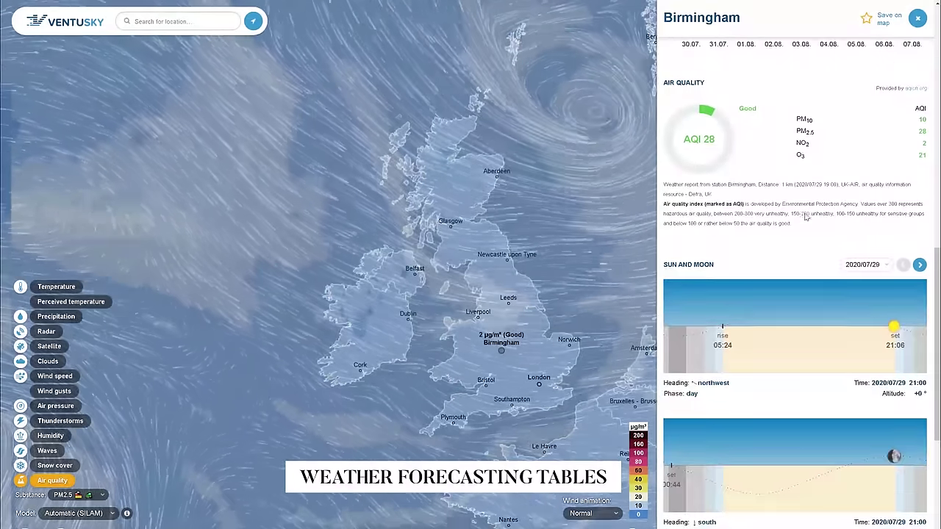
pyautogui.scroll(-2, 805, 217)
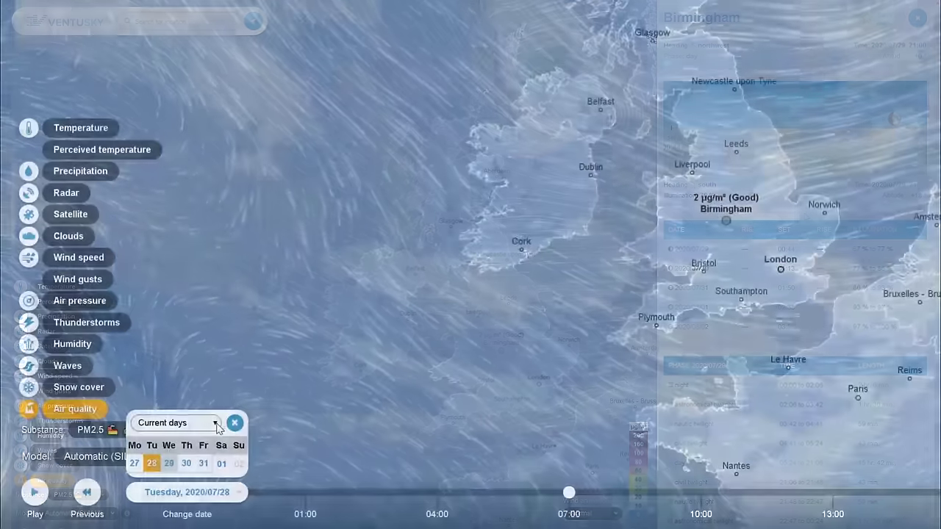
# - Choose February 2020 instead of the current days as the period for the map's date
pyautogui.click(216, 425)
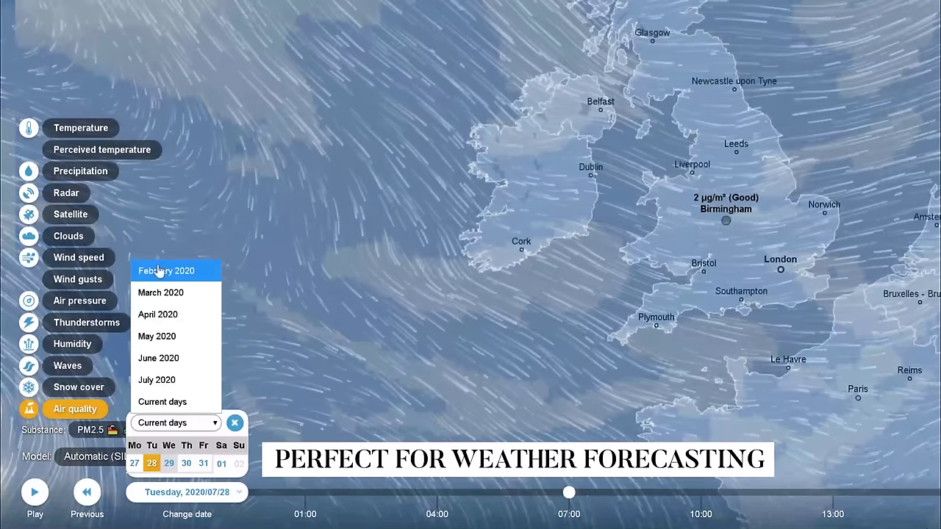
pyautogui.click(162, 270)
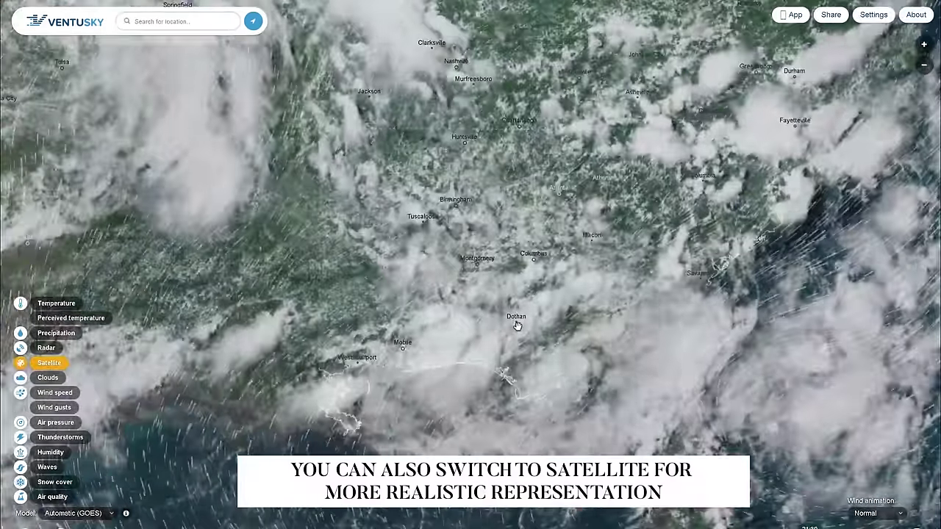
# - Compare the Fast-motion, Dark, Soft and Strong wind animation styles on the satellite map, and set the animation back to Normal
pyautogui.scroll(-2, 517, 327)
pyautogui.click(879, 513)
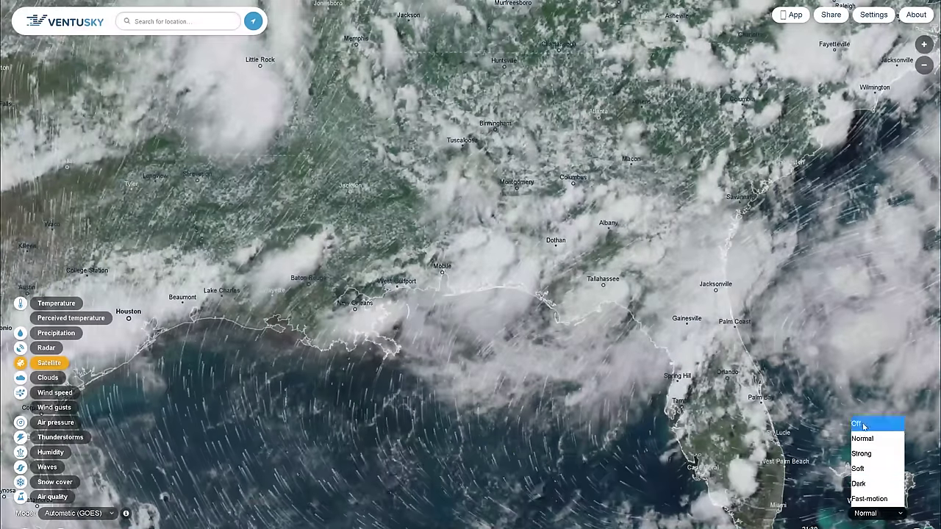
pyautogui.click(861, 424)
pyautogui.click(866, 500)
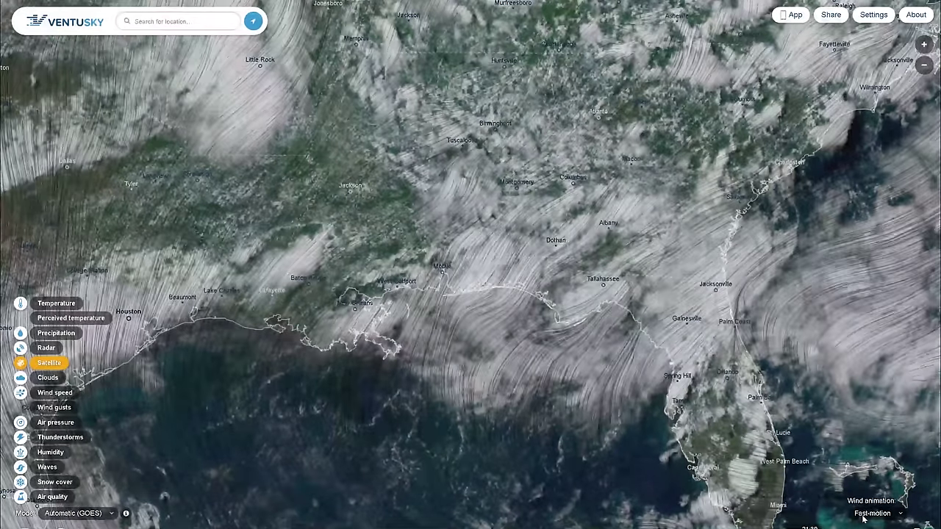
pyautogui.click(867, 513)
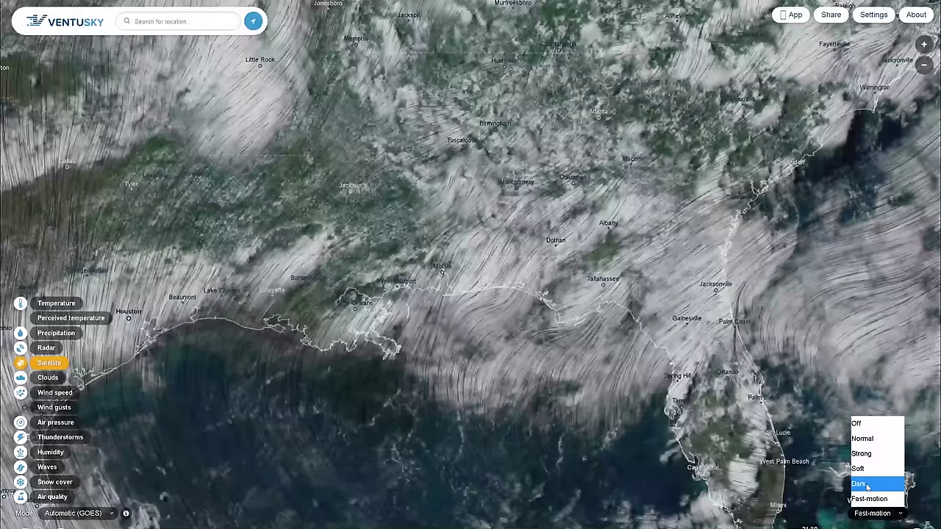
pyautogui.click(858, 483)
pyautogui.click(871, 513)
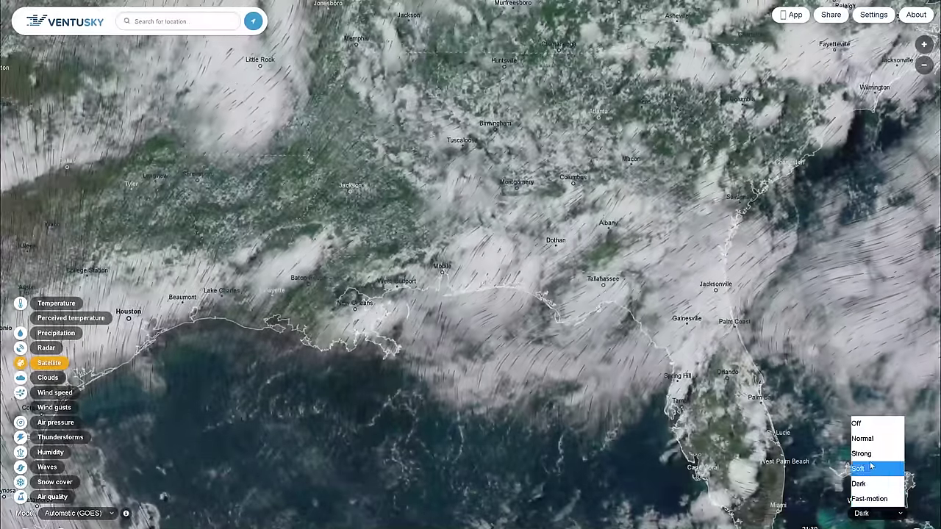
pyautogui.click(868, 469)
pyautogui.click(868, 513)
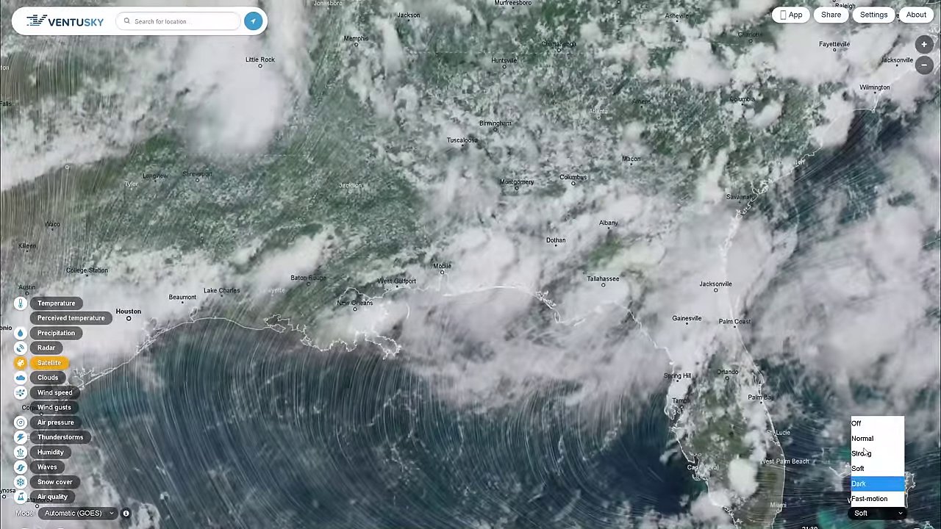
pyautogui.click(864, 454)
pyautogui.click(865, 513)
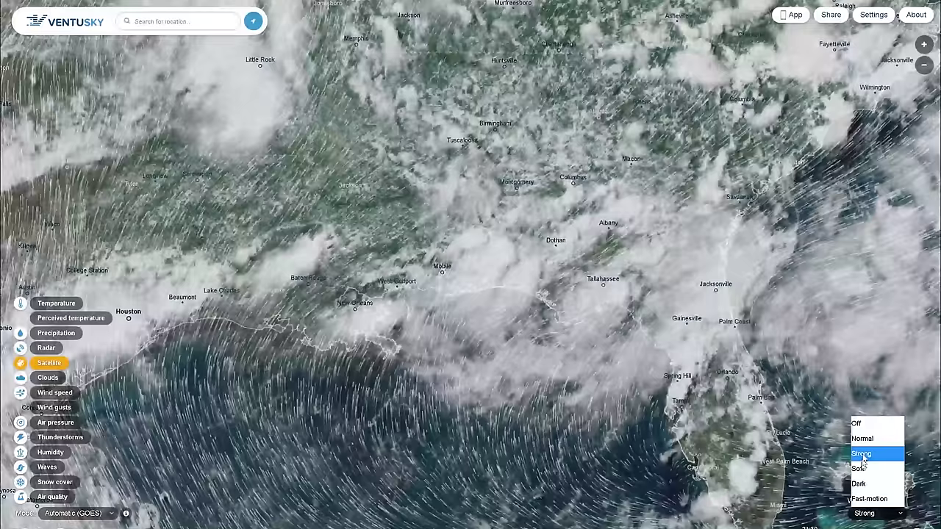
pyautogui.click(866, 438)
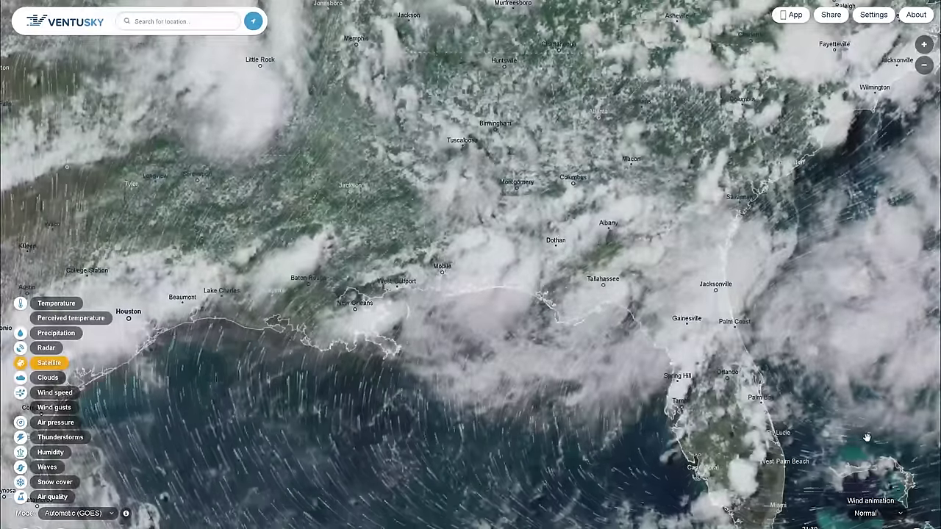
# - Open the map's share options and view the Screenshot and Live Screenshot settings
pyautogui.click(832, 15)
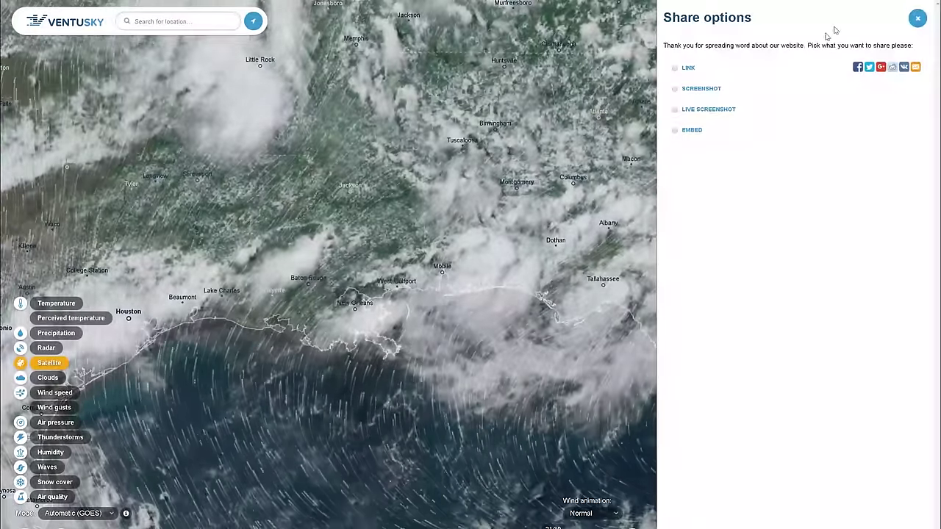
pyautogui.click(676, 89)
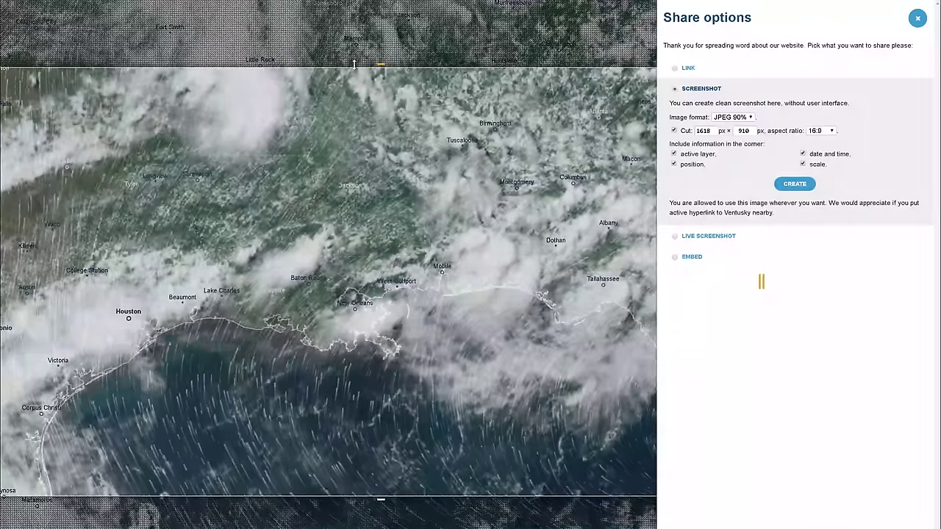
pyautogui.click(676, 239)
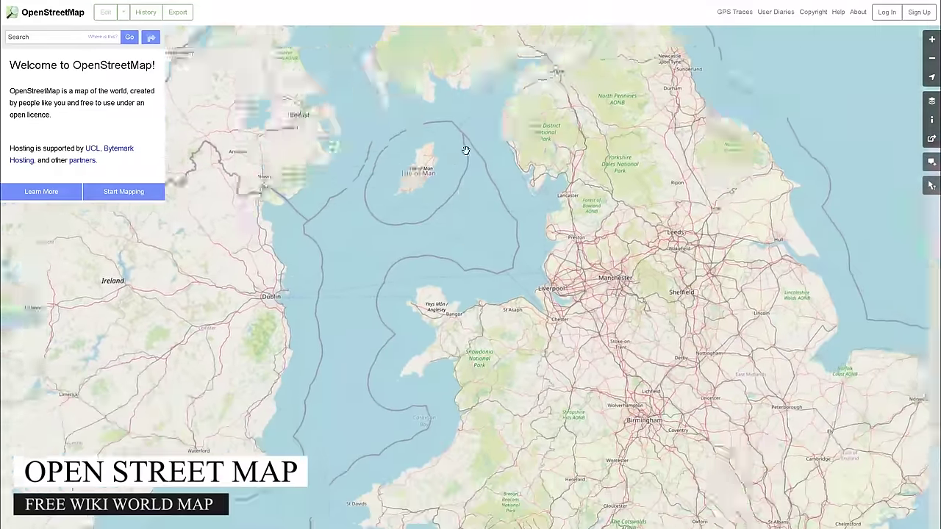
# - In OpenStreetMap, zoom from the overview of Britain and Ireland in to central Birmingham
pyautogui.scroll(2, 536, 224)
pyautogui.scroll(1, 536, 224)
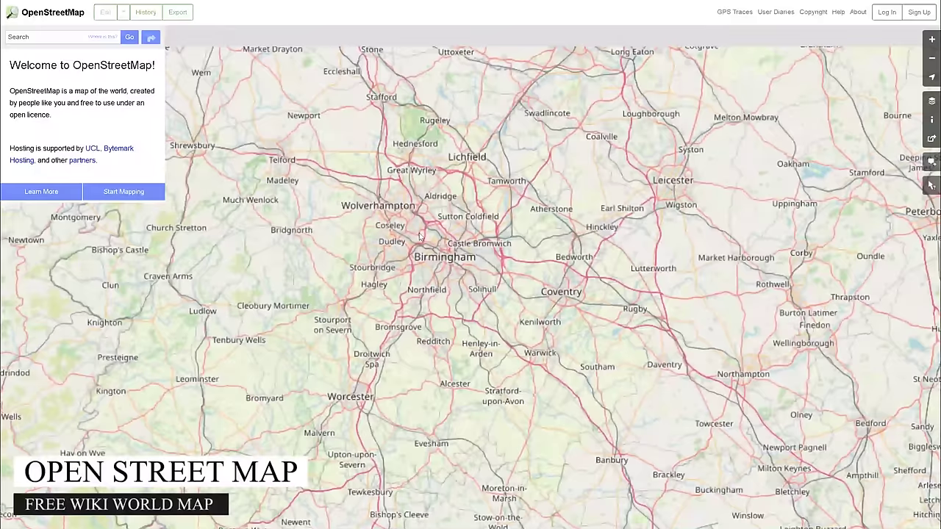
pyautogui.scroll(1, 347, 237)
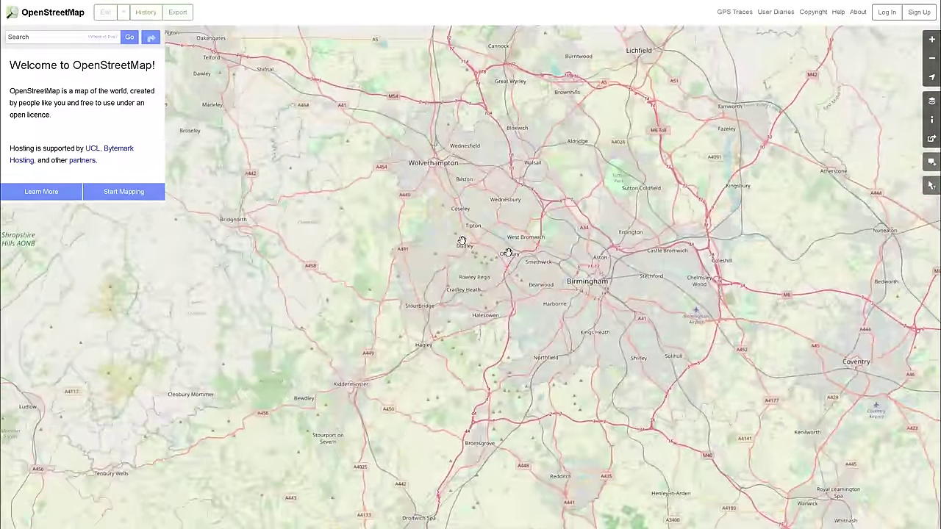
pyautogui.scroll(2, 664, 307)
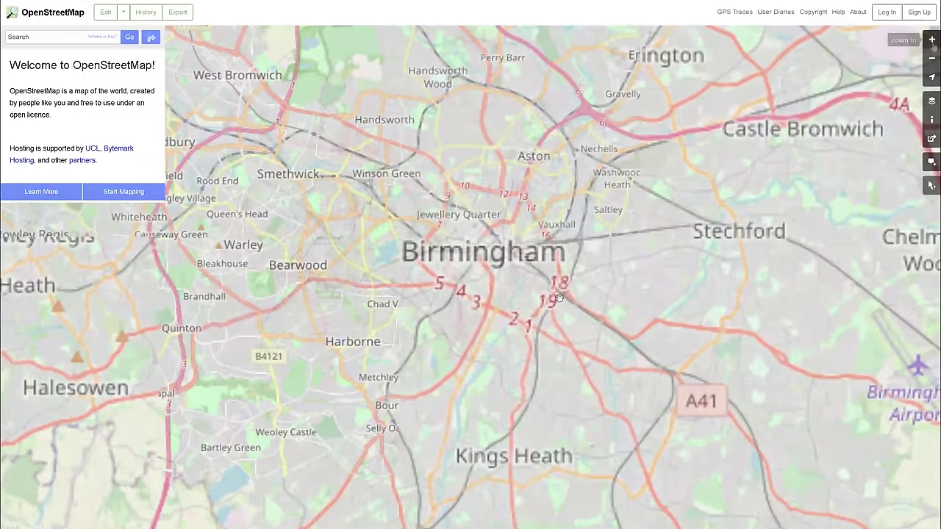
pyautogui.click(932, 58)
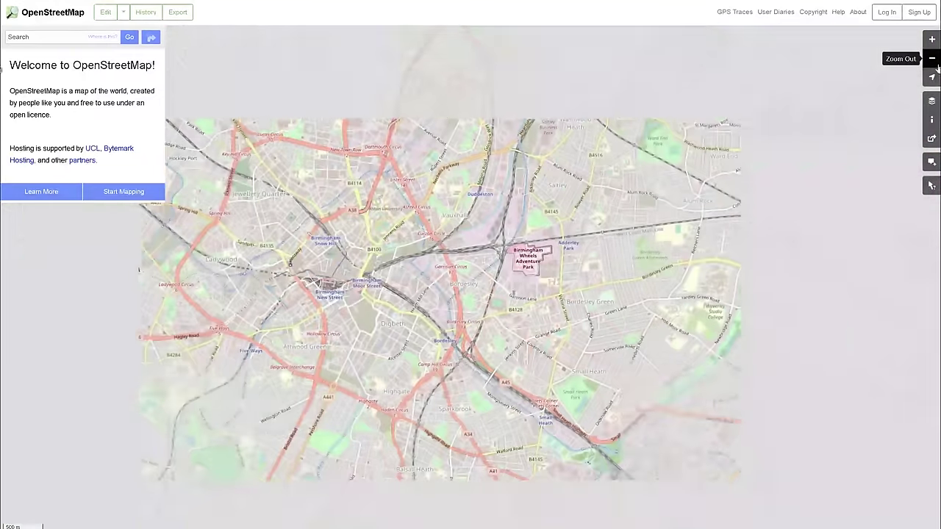
# - Compare the Cycle Map, Transport Map, ÖPNVKarte and Humanitarian map layers over Birmingham
pyautogui.click(932, 102)
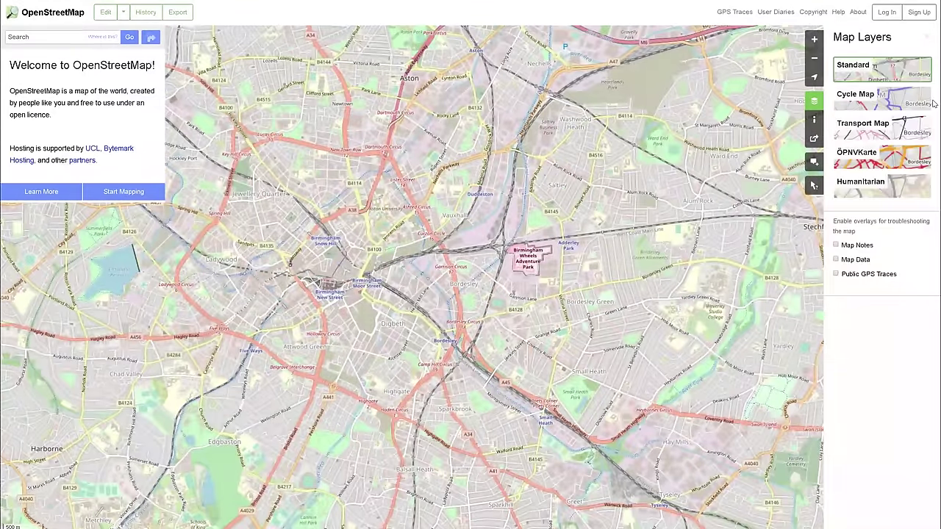
pyautogui.click(863, 100)
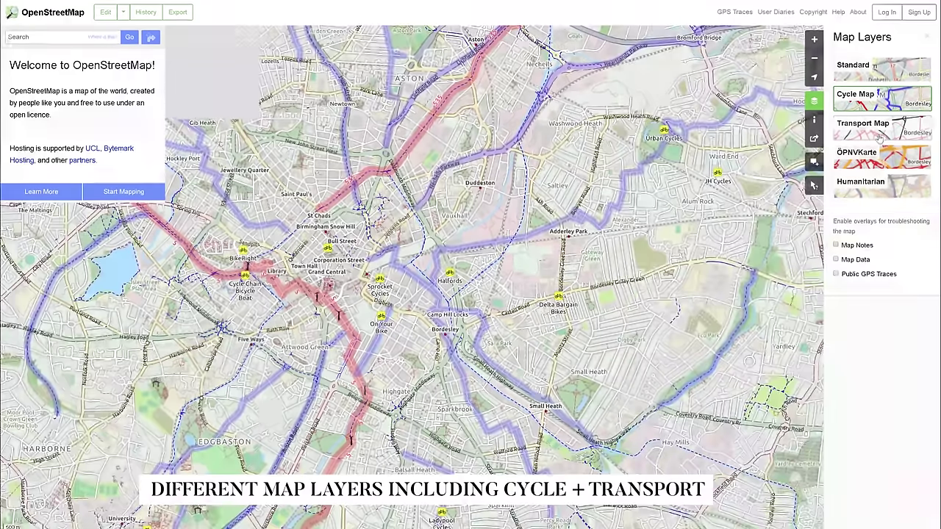
pyautogui.click(885, 131)
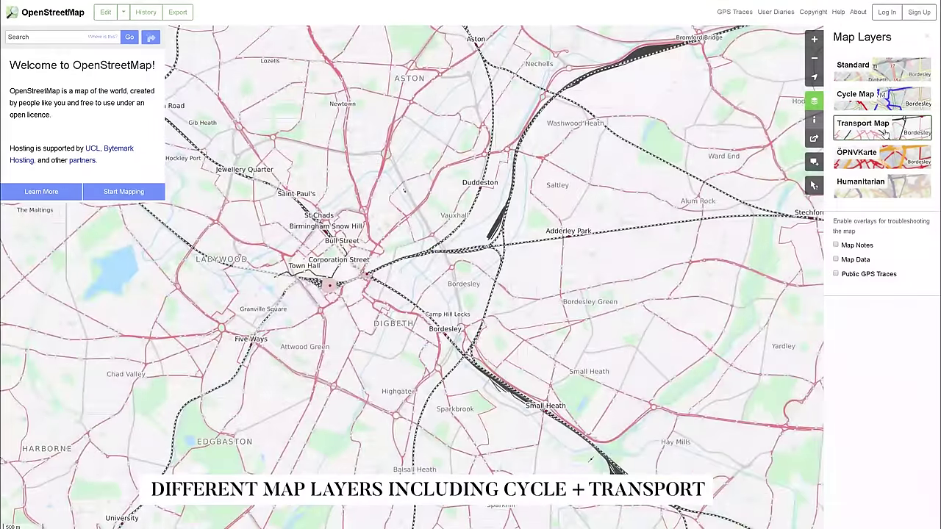
pyautogui.click(890, 156)
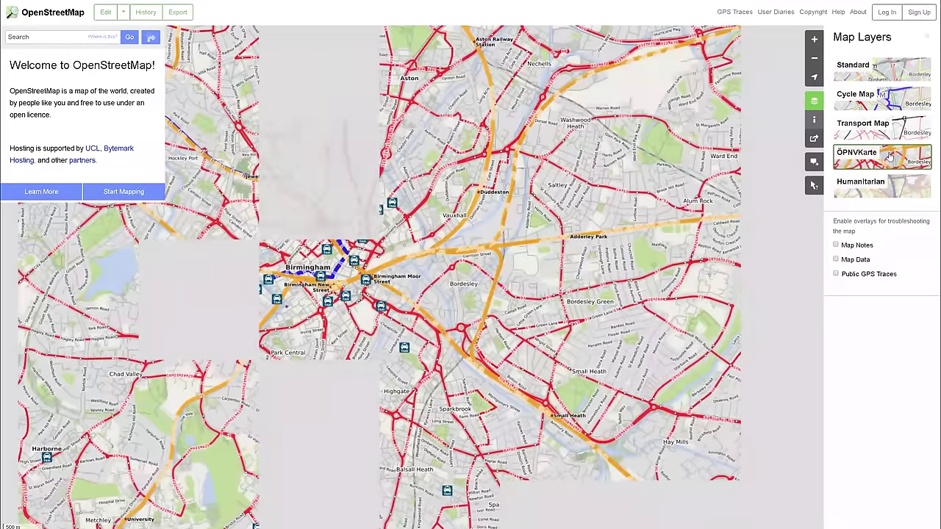
pyautogui.click(892, 183)
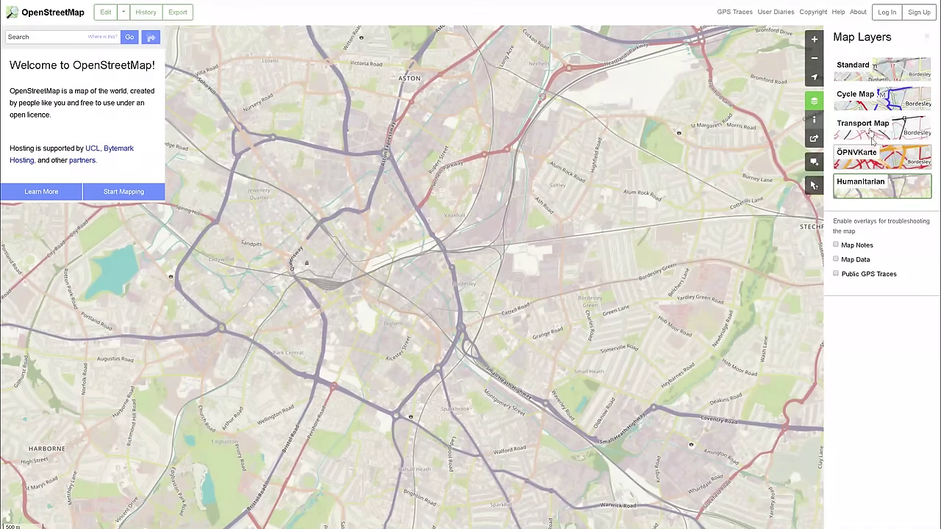
# - Switch the map to the Cycle Map layer, view its map key and close the key again
pyautogui.press('c')
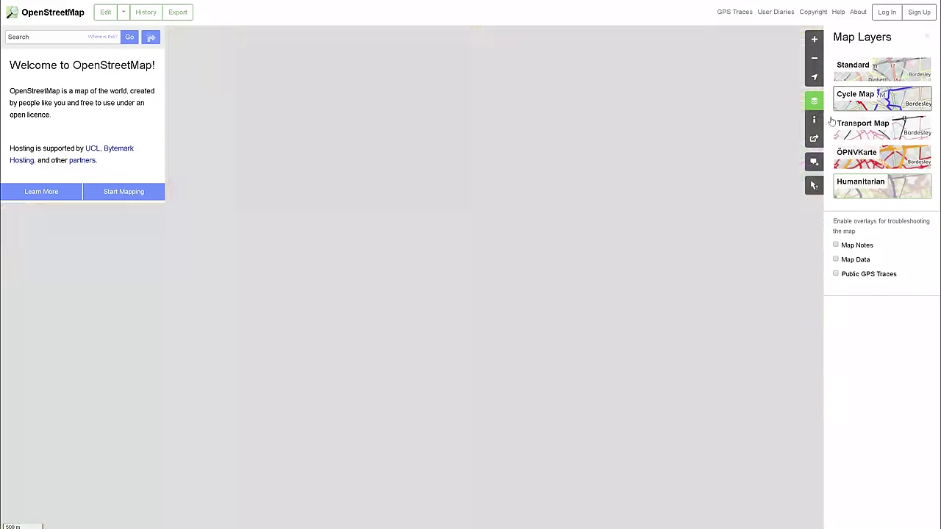
pyautogui.click(815, 125)
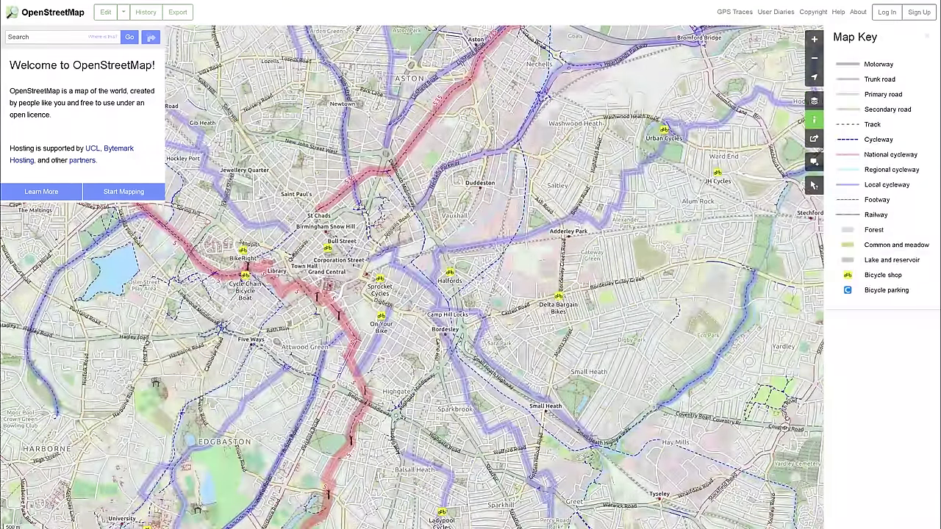
pyautogui.click(928, 38)
# - Set the map of central Birmingham to the Standard layer
pyautogui.scroll(2, 250, 275)
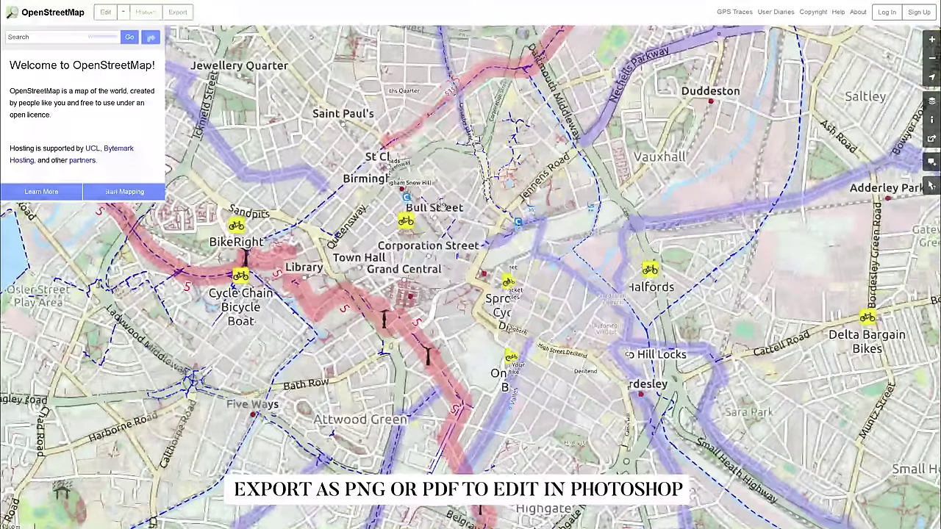
pyautogui.moveTo(832, 118); pyautogui.dragTo(935, 101)
pyautogui.click(931, 101)
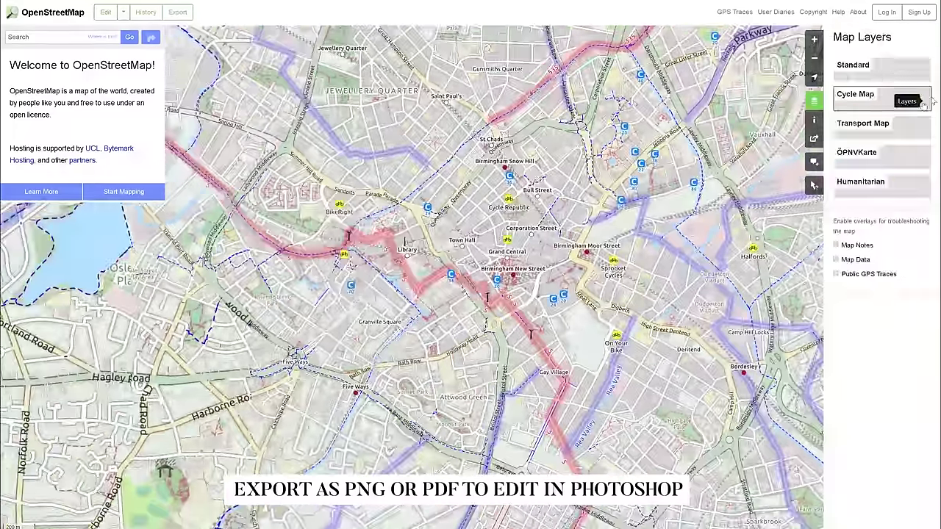
pyautogui.click(884, 73)
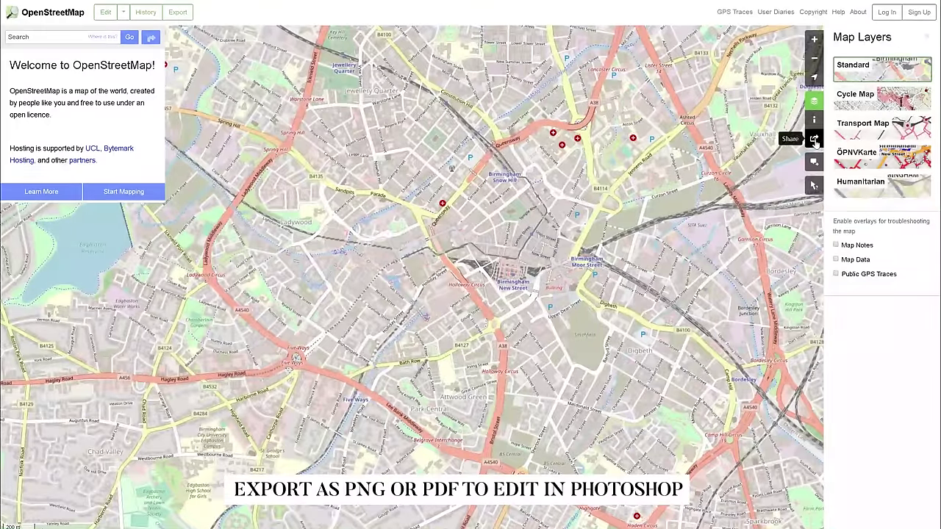
# - Open the sharing options for the Birmingham map and set the image format to SVG
pyautogui.click(814, 140)
pyautogui.click(873, 213)
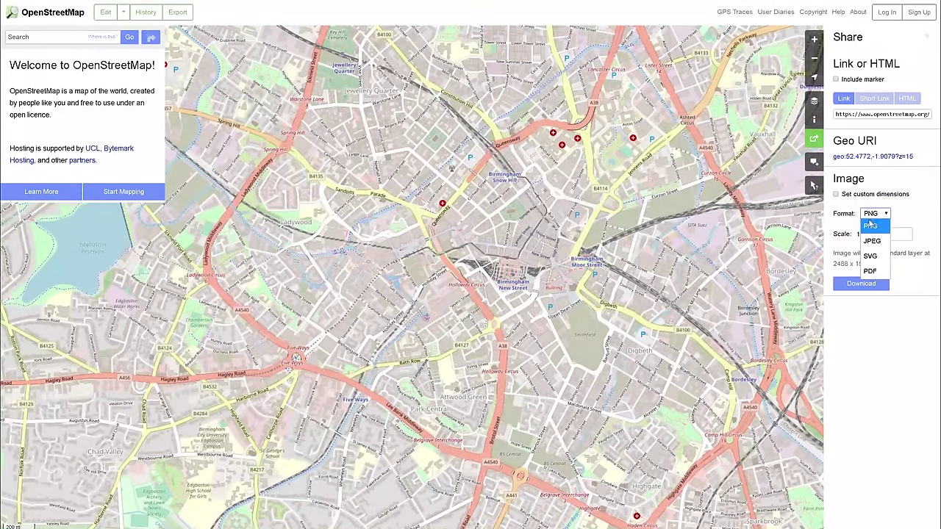
pyautogui.click(870, 256)
# - Enable custom image dimensions and fit the export area around Birmingham New Street, about 793 x 592
pyautogui.click(836, 194)
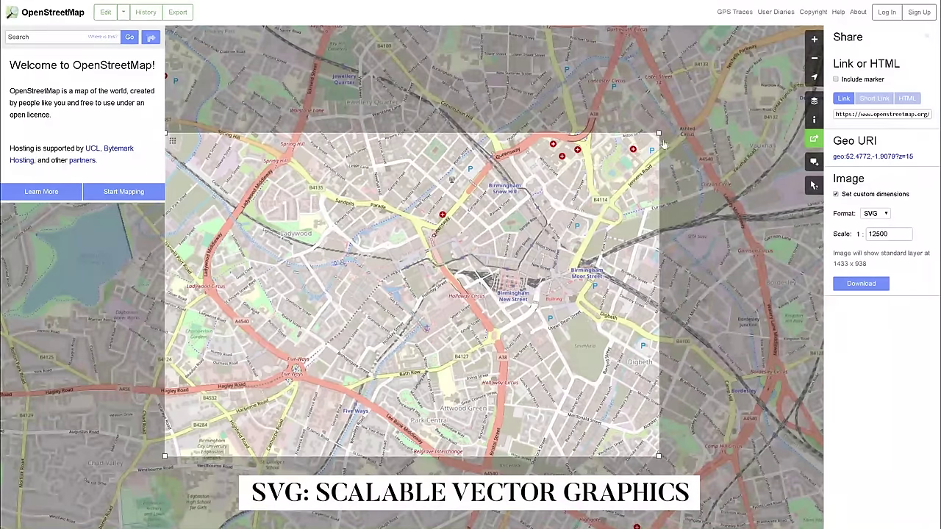
pyautogui.moveTo(568, 236); pyautogui.dragTo(596, 186)
pyautogui.moveTo(165, 457); pyautogui.dragTo(367, 384)
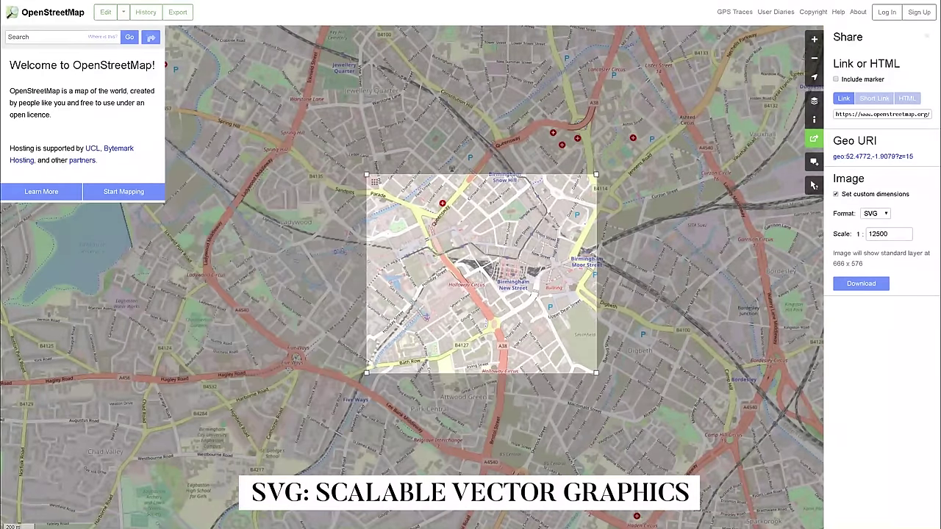
pyautogui.moveTo(595, 182); pyautogui.dragTo(640, 179)
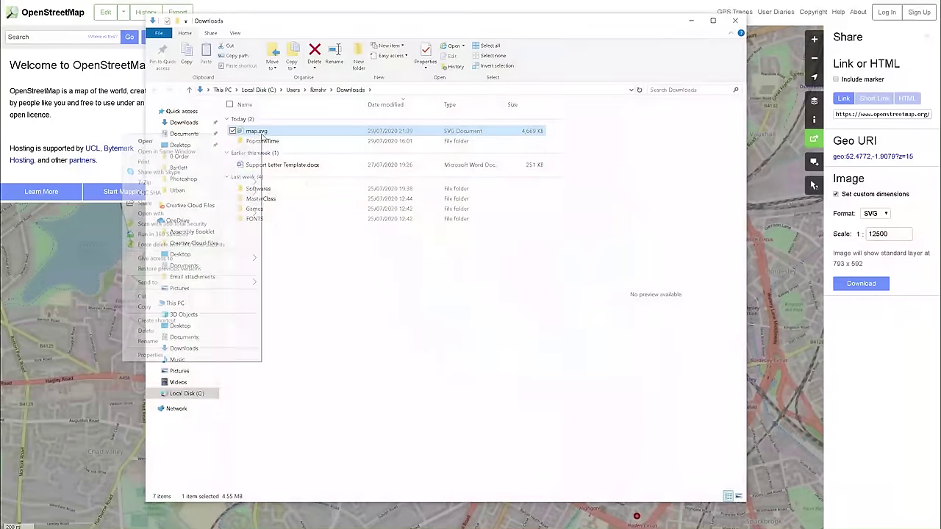
# - Open the downloaded map.svg from the Downloads folder in Adobe Illustrator
pyautogui.rightClick(259, 132)
pyautogui.moveTo(243, 213)
pyautogui.click(284, 214)
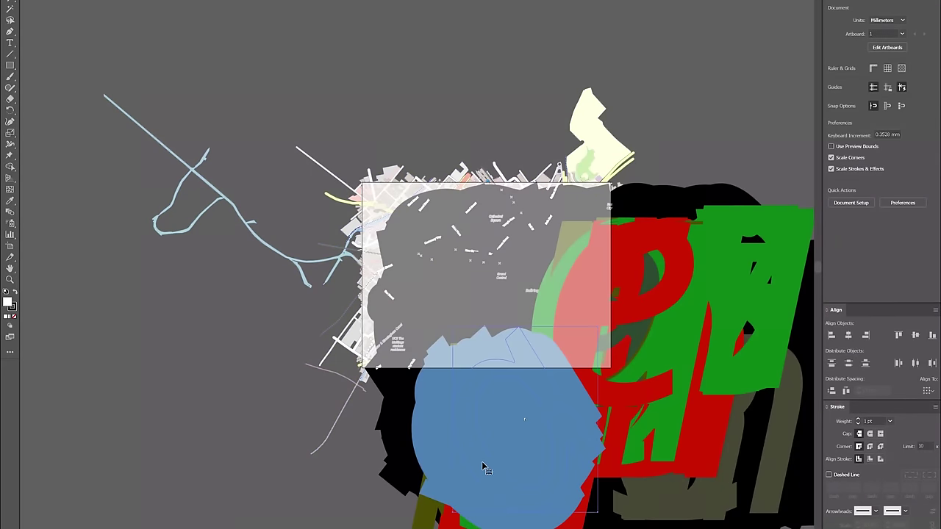
# - Delete the large blue shape and the overlapping black, red and green shapes covering the map artwork
pyautogui.click(482, 462)
pyautogui.press('Delete')
pyautogui.scroll(-1, 625, 404)
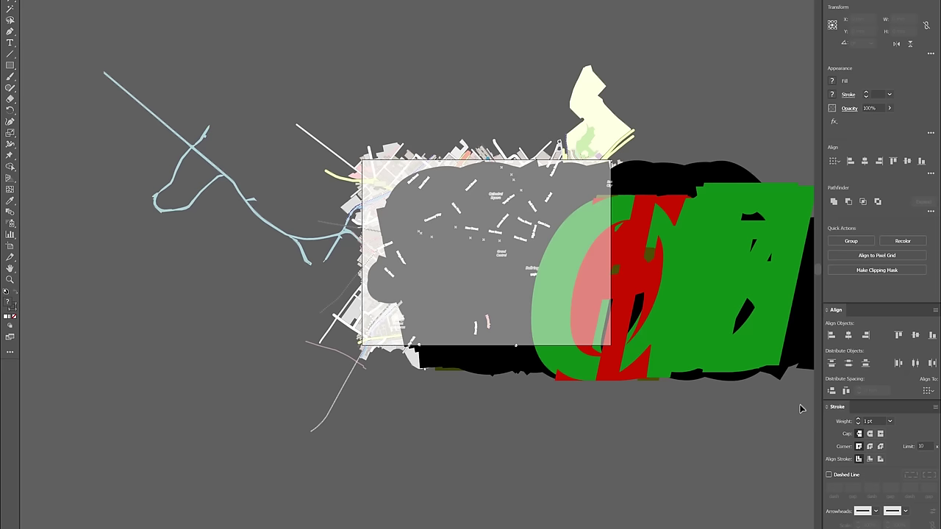
pyautogui.click(631, 163)
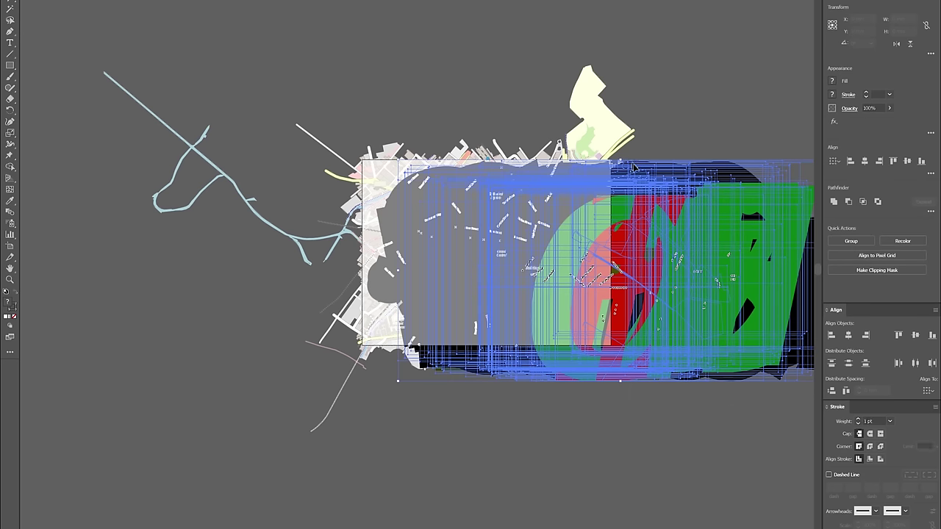
pyautogui.press('Delete')
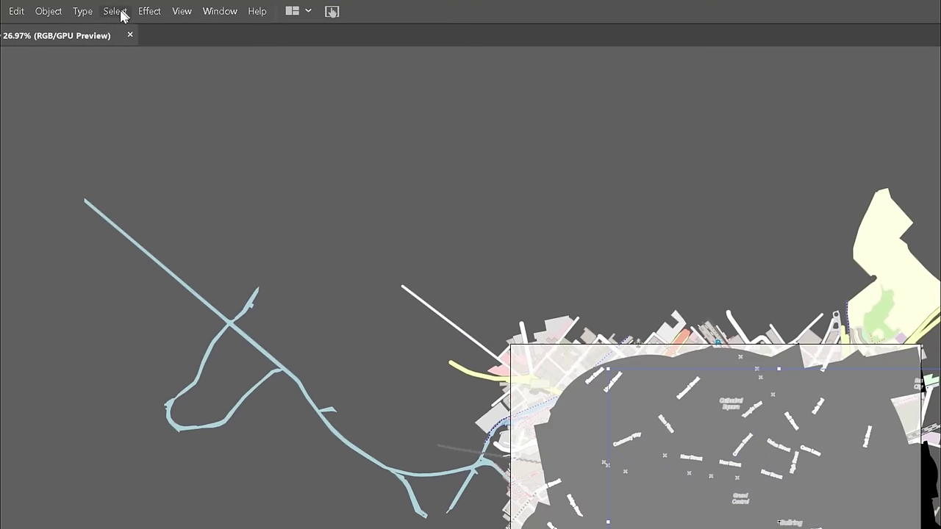
pyautogui.click(119, 14)
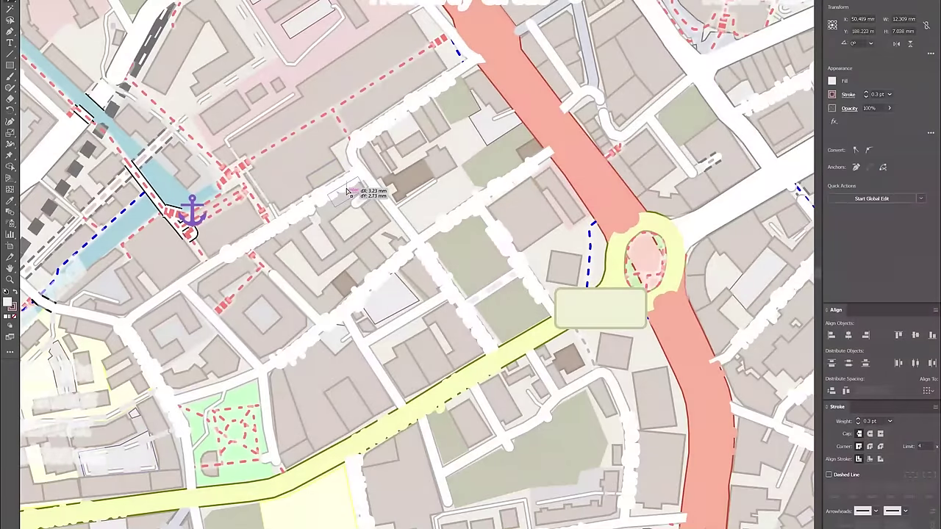
# - Undo a trial move of the small building north of Gough Street and fill the building with black
pyautogui.click(358, 186)
pyautogui.scroll(2, 394, 144)
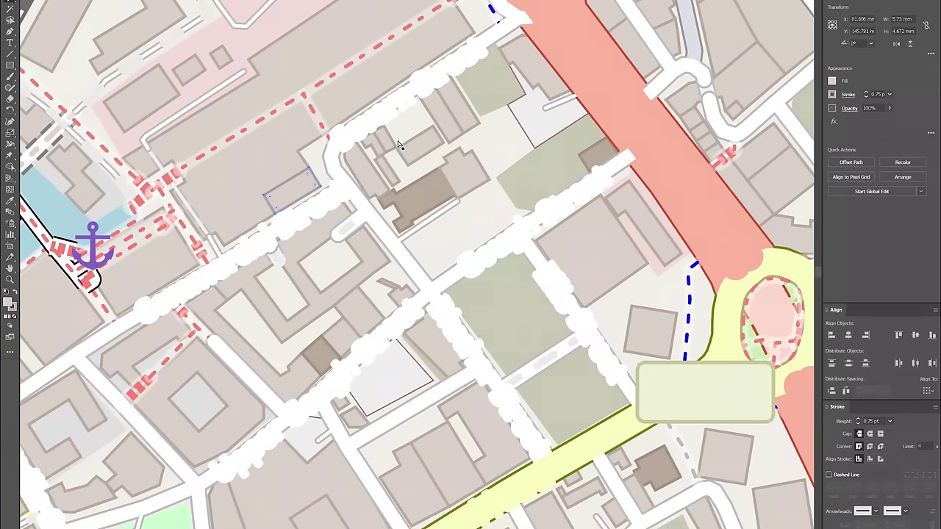
pyautogui.scroll(2, 400, 144)
pyautogui.click(465, 212)
pyautogui.moveTo(465, 212); pyautogui.dragTo(513, 272)
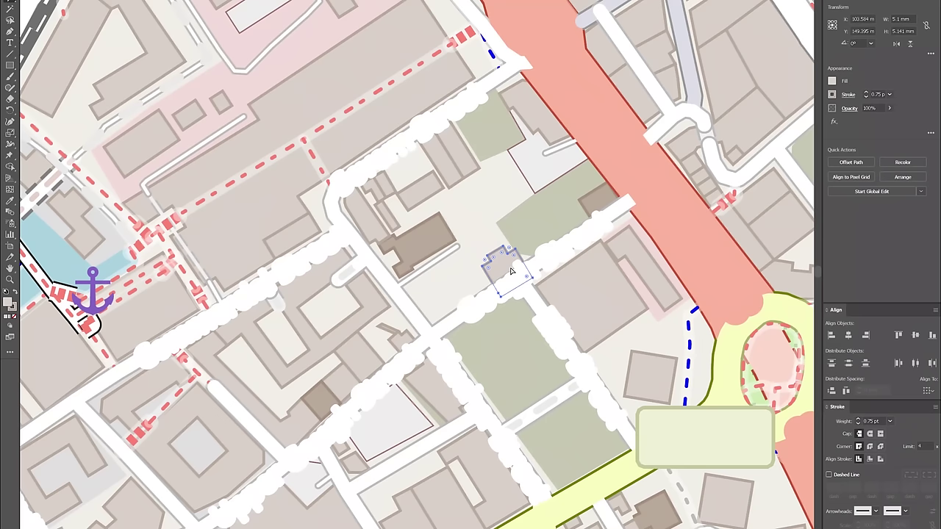
pyautogui.hotkey('ctrl', 'z')
pyautogui.click(833, 81)
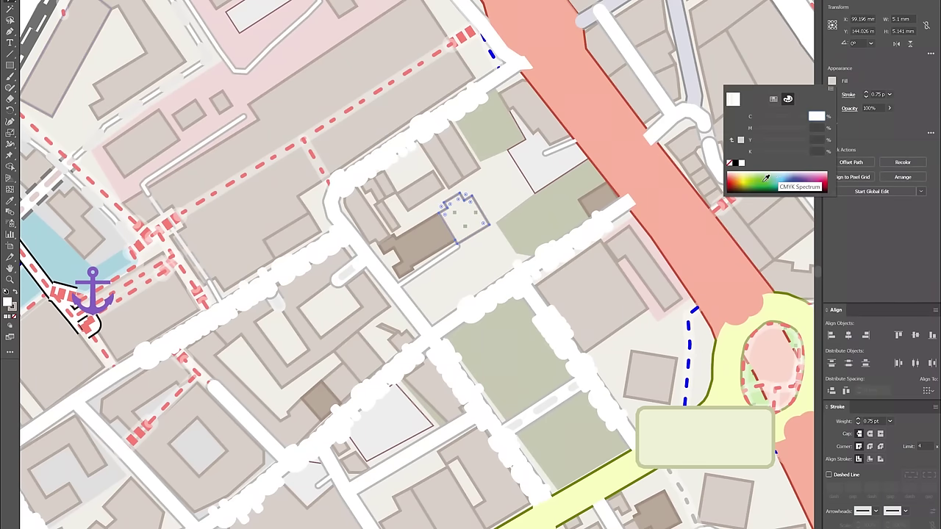
pyautogui.click(739, 162)
# - Select all street-name labels matching the Holloway Circus label and open their fill colour options
pyautogui.scroll(-2, 417, 179)
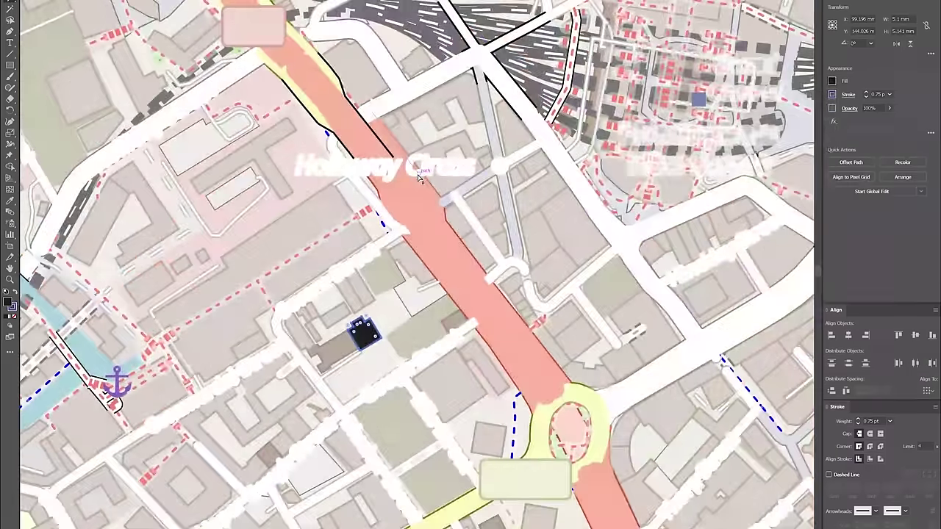
pyautogui.click(151, 10)
pyautogui.moveTo(183, 126)
pyautogui.click(346, 194)
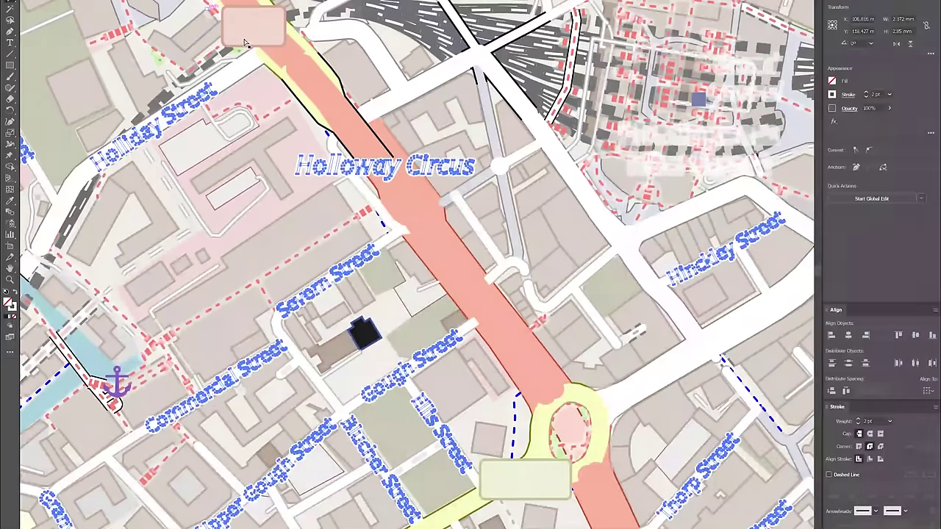
pyautogui.click(833, 81)
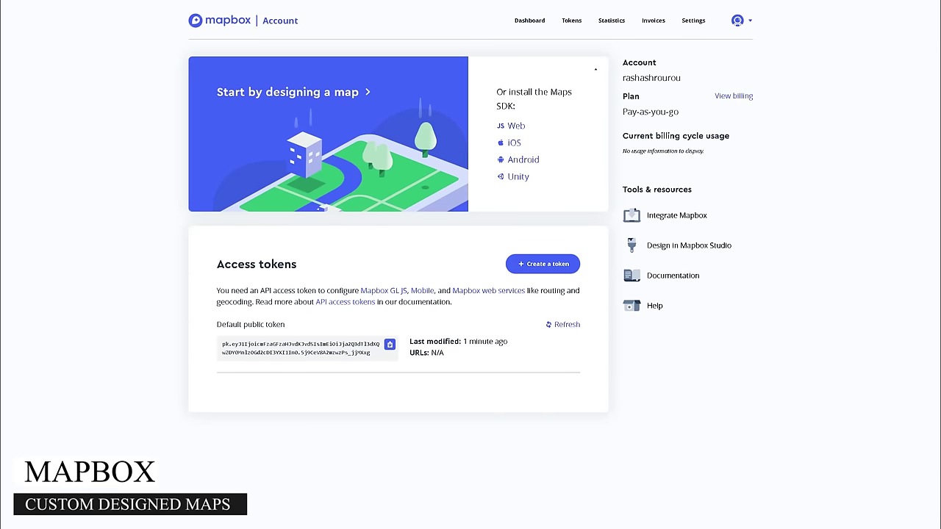
# - In Mapbox Studio, create a new map style from the Basic template with the Base variation
pyautogui.click(418, 134)
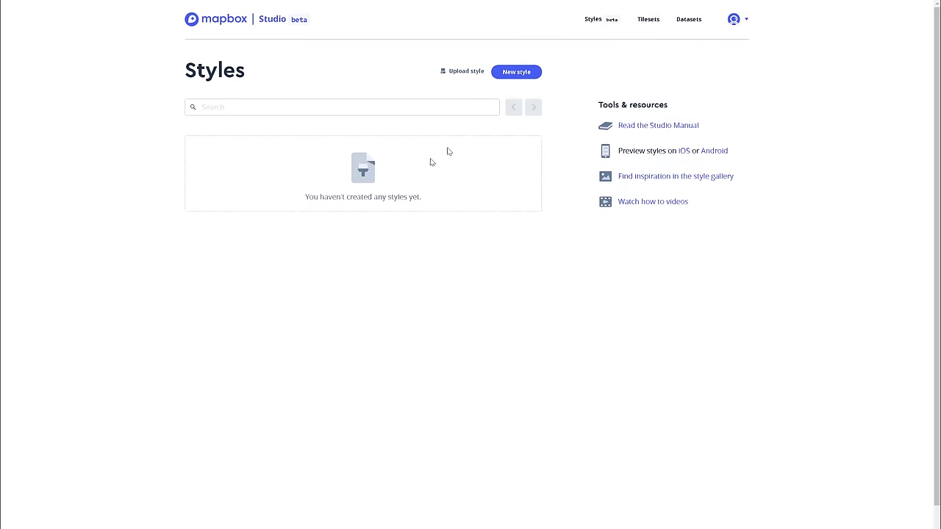
pyautogui.click(517, 72)
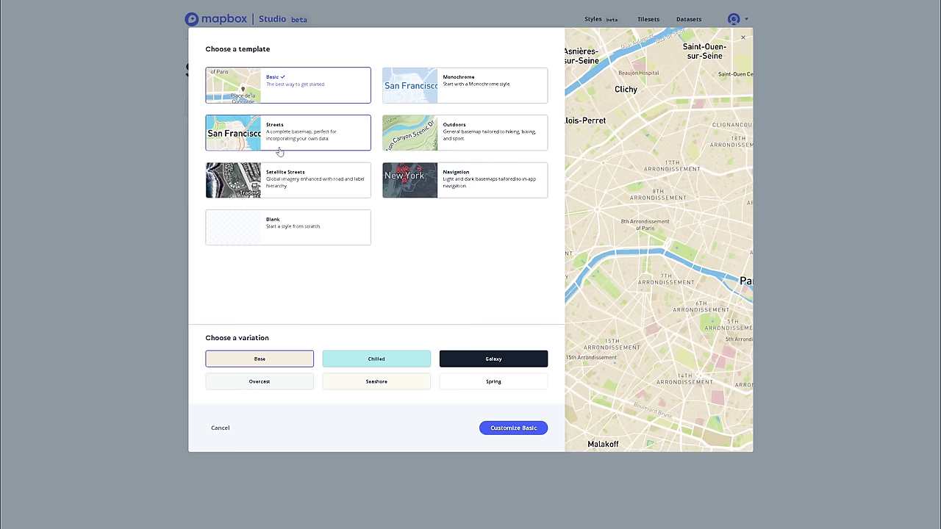
pyautogui.click(493, 429)
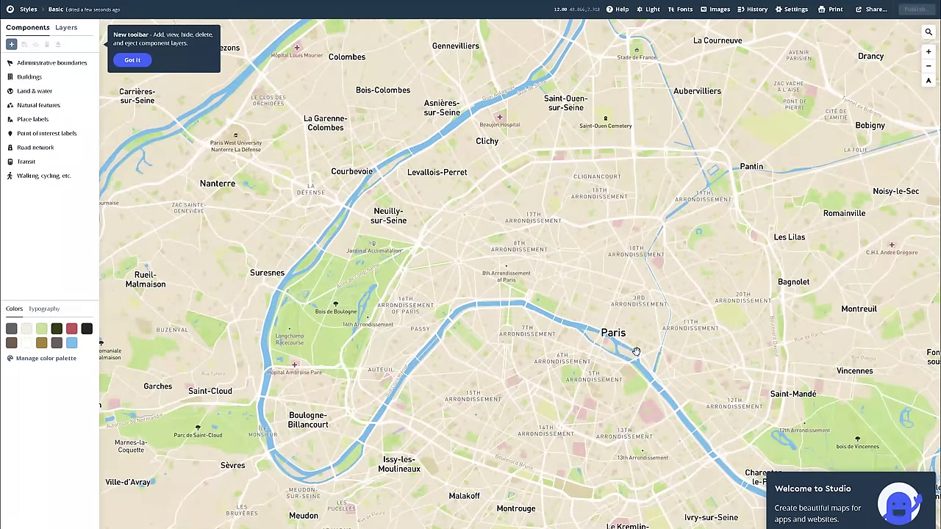
# - Zoom in to central Paris and dismiss the new toolbar tip
pyautogui.scroll(1, 636, 351)
pyautogui.scroll(6, 637, 351)
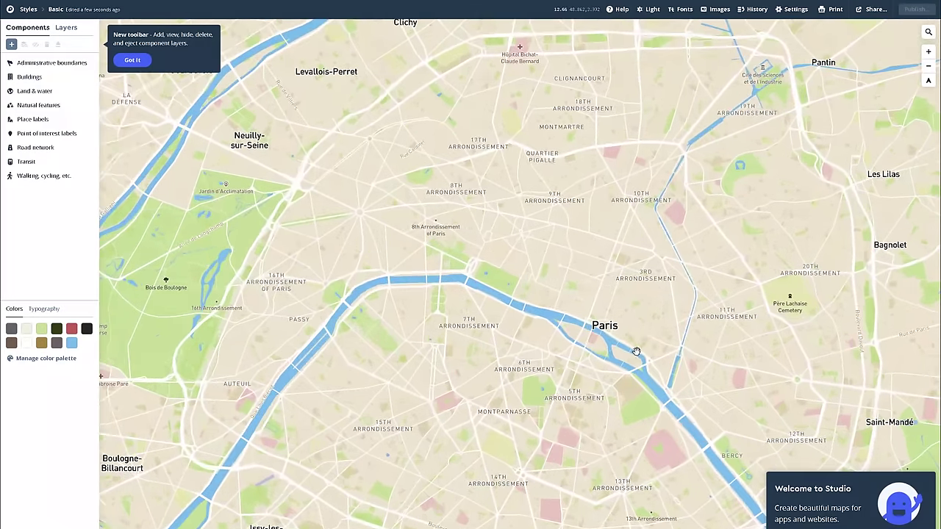
pyautogui.click(132, 63)
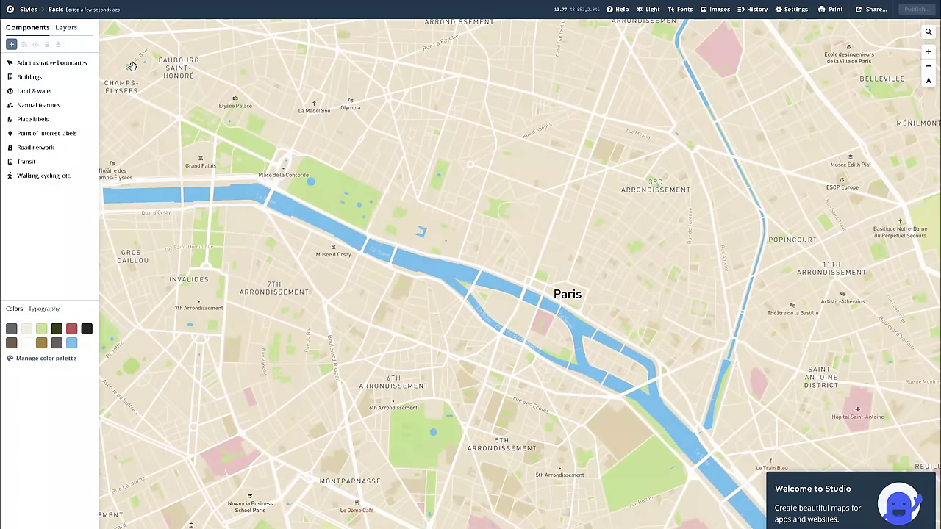
# - View the Administrative boundaries settings and enable 3D buildings in the Buildings component
pyautogui.click(11, 64)
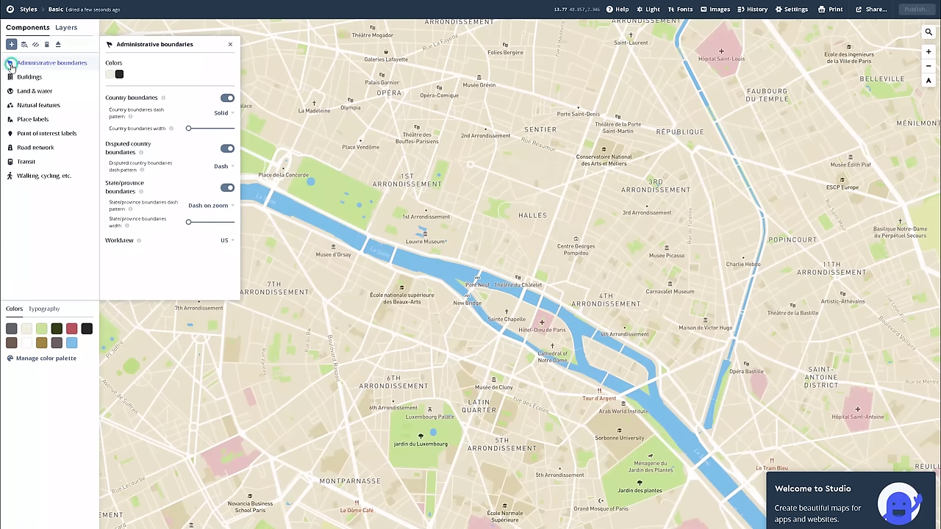
pyautogui.click(19, 78)
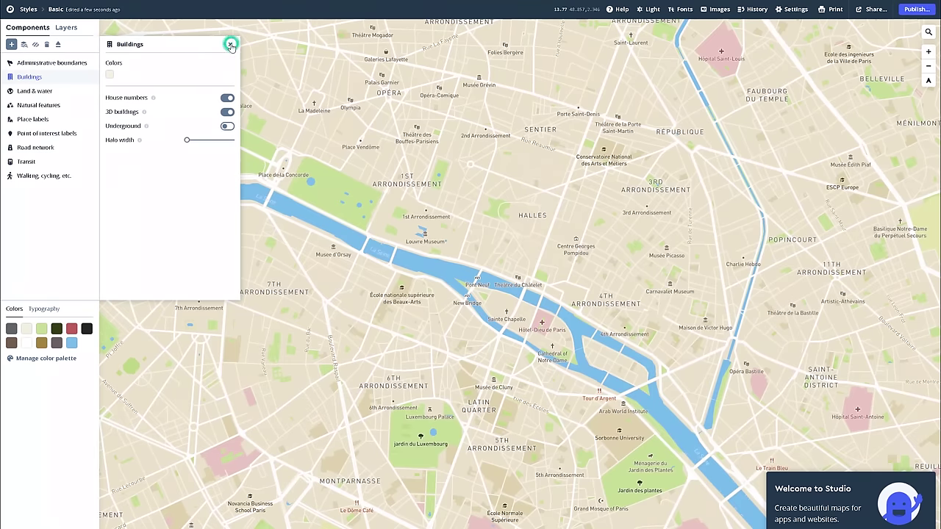
pyautogui.click(230, 45)
# - Change the water colour in the Land & water component to bright pink
pyautogui.click(33, 91)
pyautogui.click(119, 75)
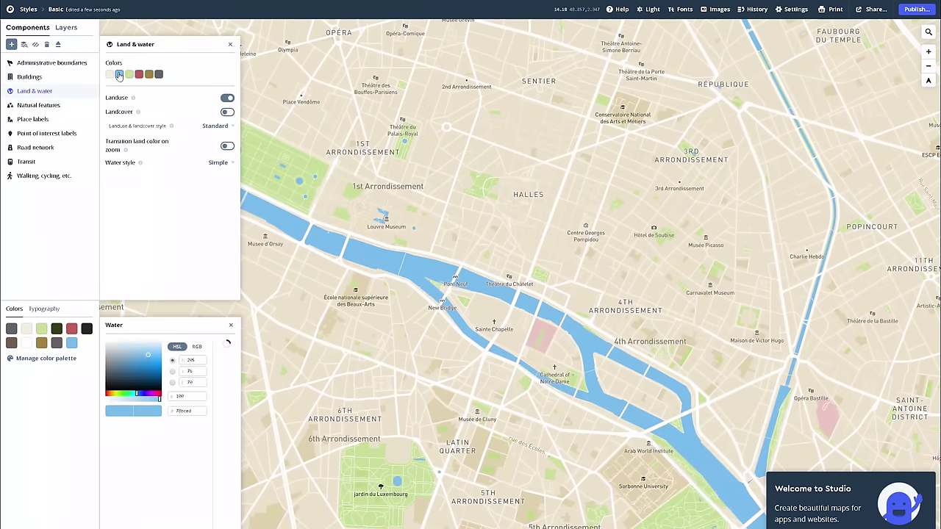
pyautogui.click(138, 394)
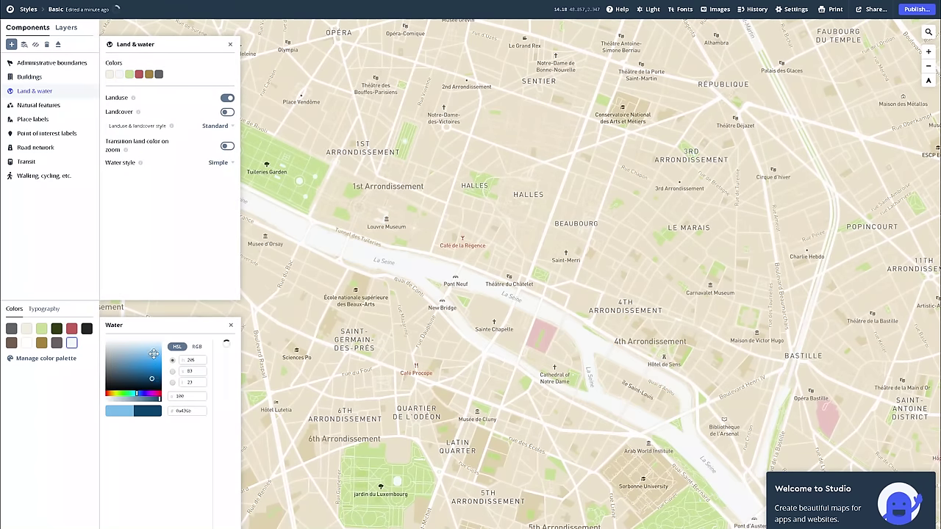
pyautogui.click(154, 395)
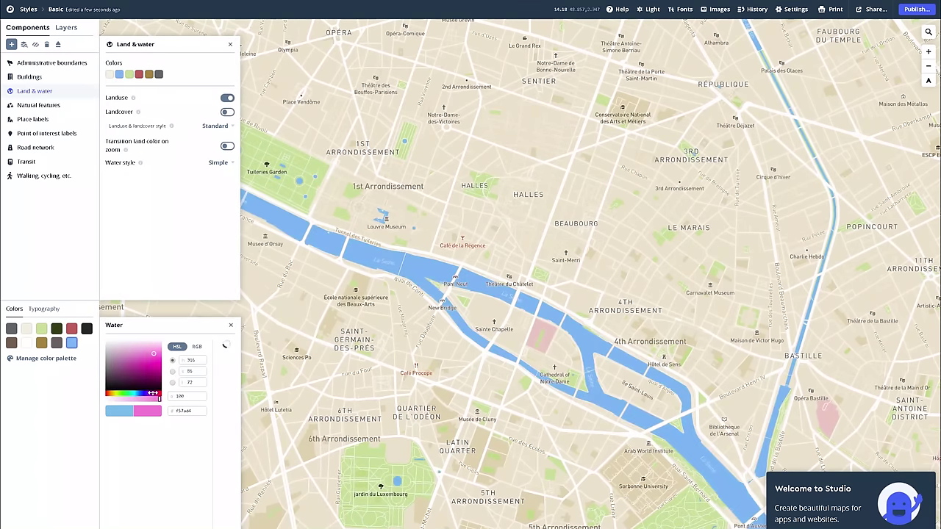
# - Rotate and tilt the map of central Paris to view the 3D buildings along the Seine
pyautogui.scroll(5, 493, 272)
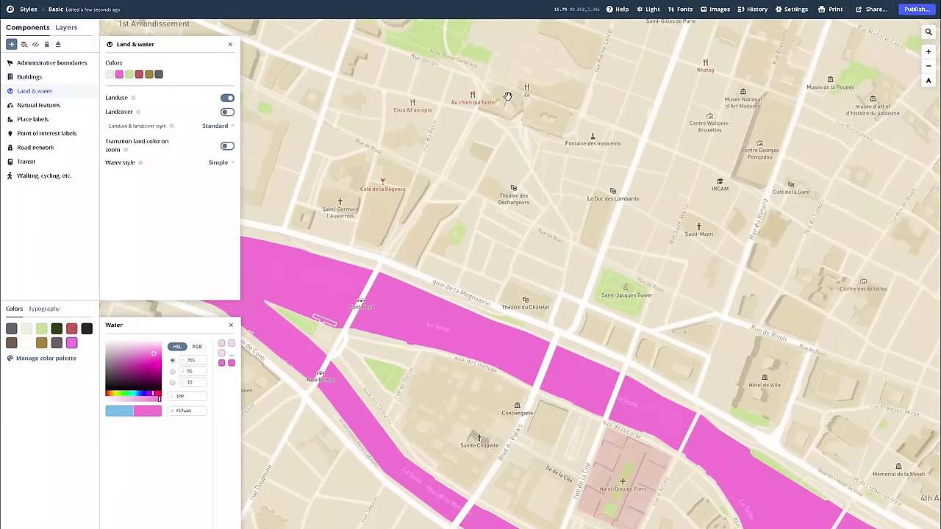
pyautogui.moveTo(507, 96); pyautogui.dragTo(521, 204)
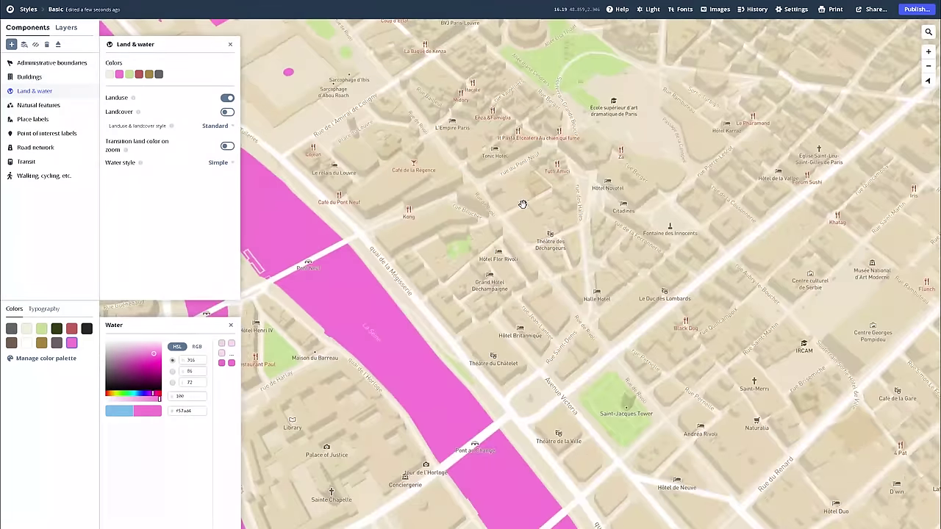
pyautogui.moveTo(594, 395); pyautogui.dragTo(308, 257)
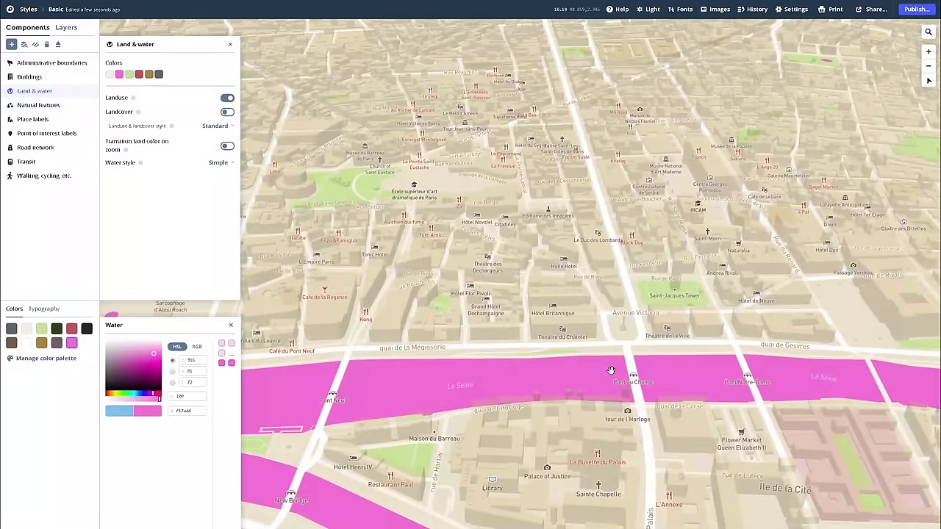
# - Turn off house numbers for buildings and set the point of interest label style to Icon only
pyautogui.click(33, 119)
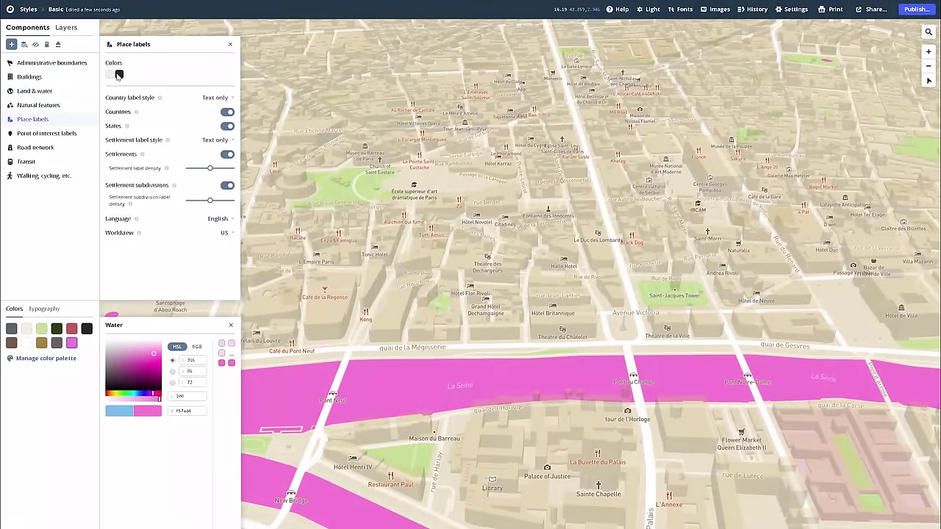
pyautogui.click(31, 77)
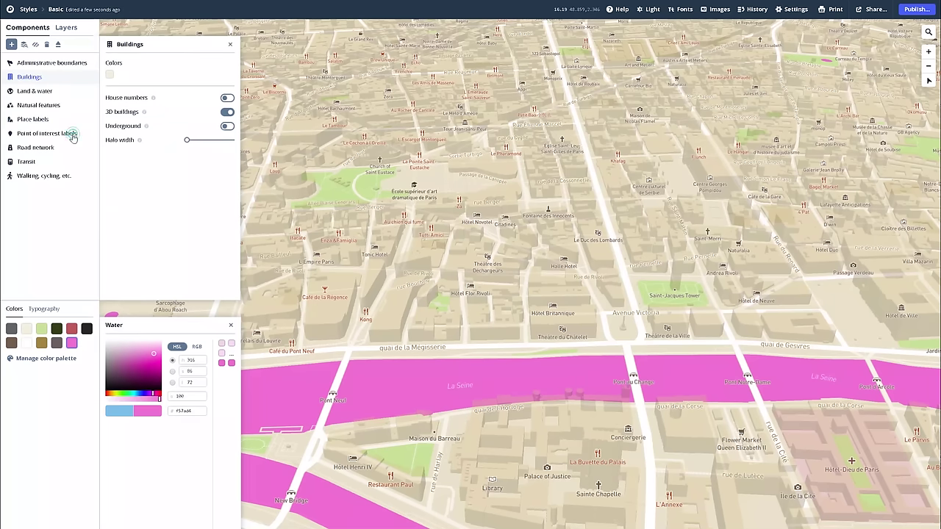
pyautogui.click(72, 135)
pyautogui.click(219, 102)
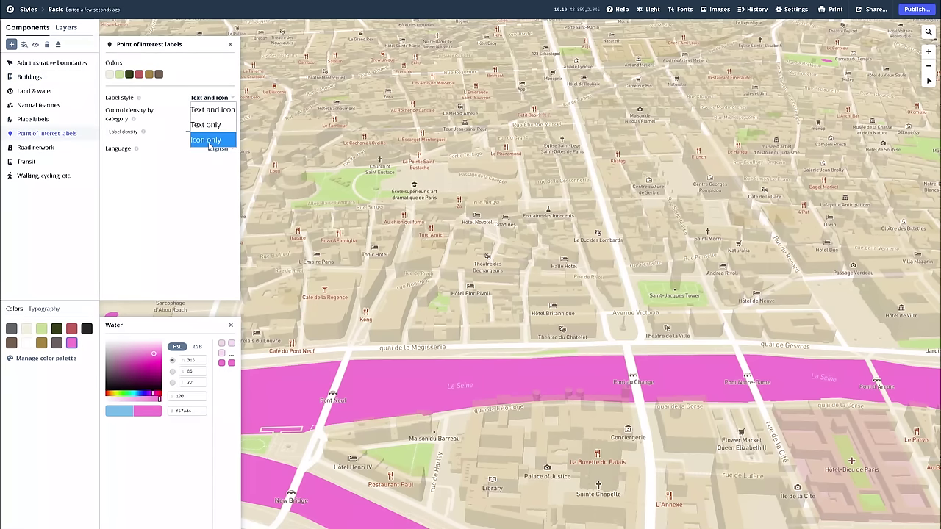
pyautogui.click(212, 139)
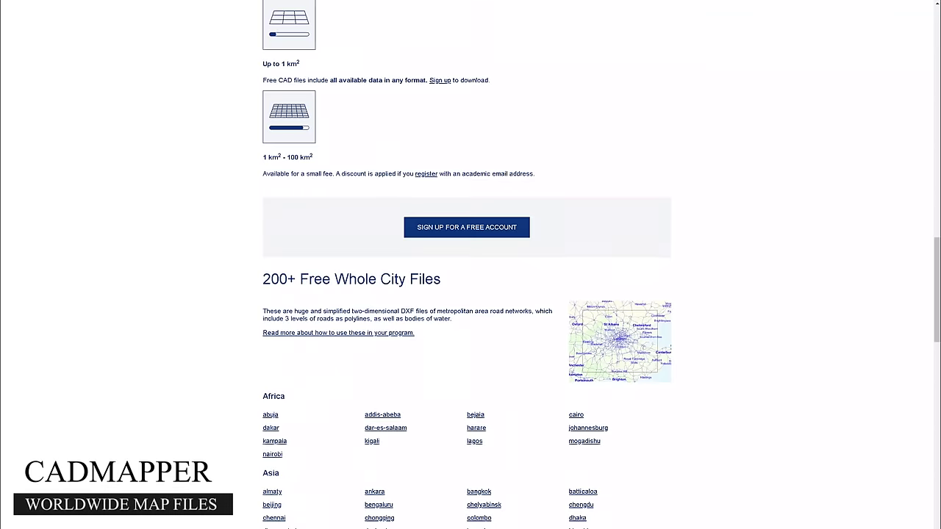
# - On the CADMAPPER site, browse the free whole city files and download the Damascus file
pyautogui.scroll(-3, 350, 134)
pyautogui.moveTo(314, 60); pyautogui.dragTo(462, 63)
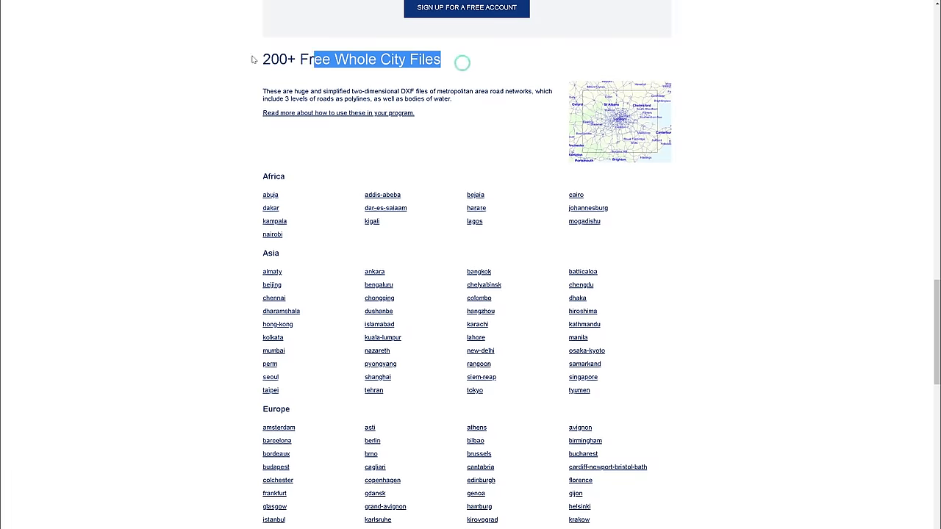
pyautogui.moveTo(252, 59); pyautogui.dragTo(241, 60)
pyautogui.click(189, 174)
pyautogui.scroll(-7, 189, 174)
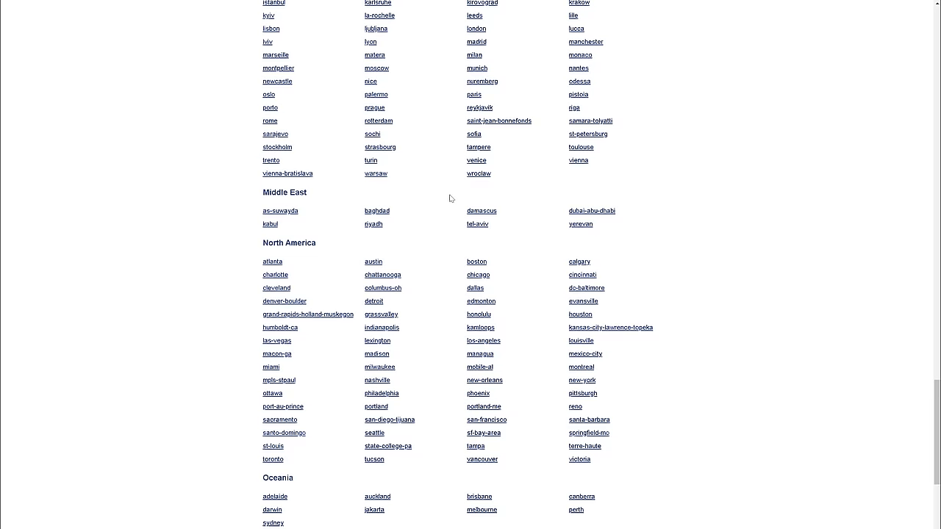
pyautogui.click(478, 212)
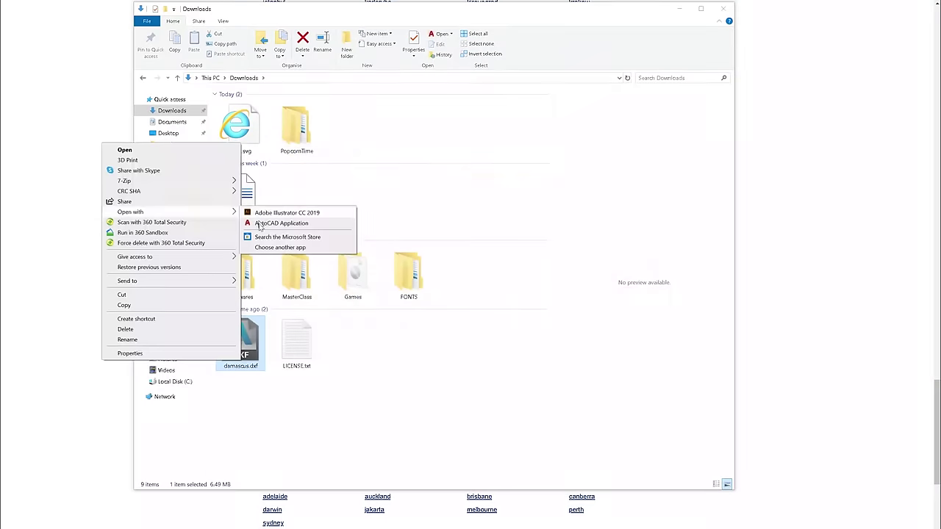
# - Open the downloaded damascus.dxf file in AutoCAD
pyautogui.click(285, 199)
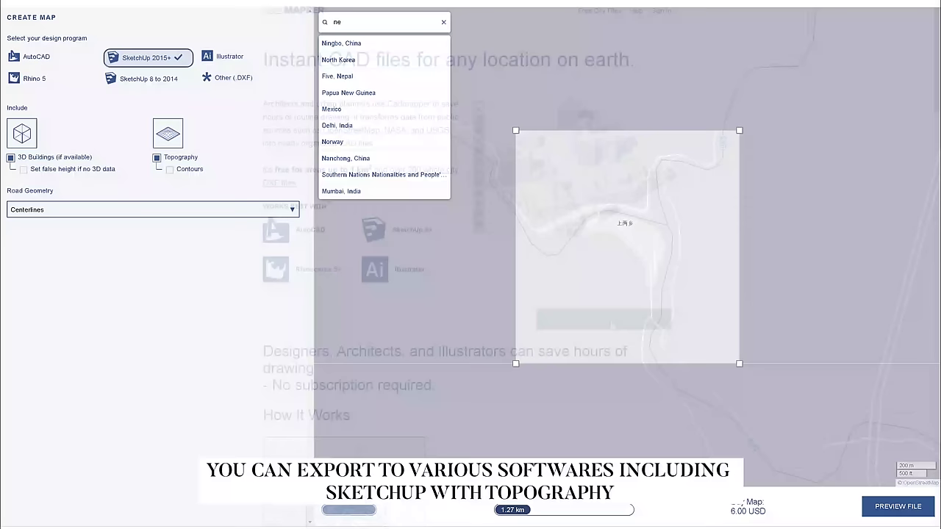
# - Create a CADMAPPER SketchUp 2015+ file for New York, NY, USA with topography contours every 4 meters
pyautogui.write('wyo')
pyautogui.click(363, 42)
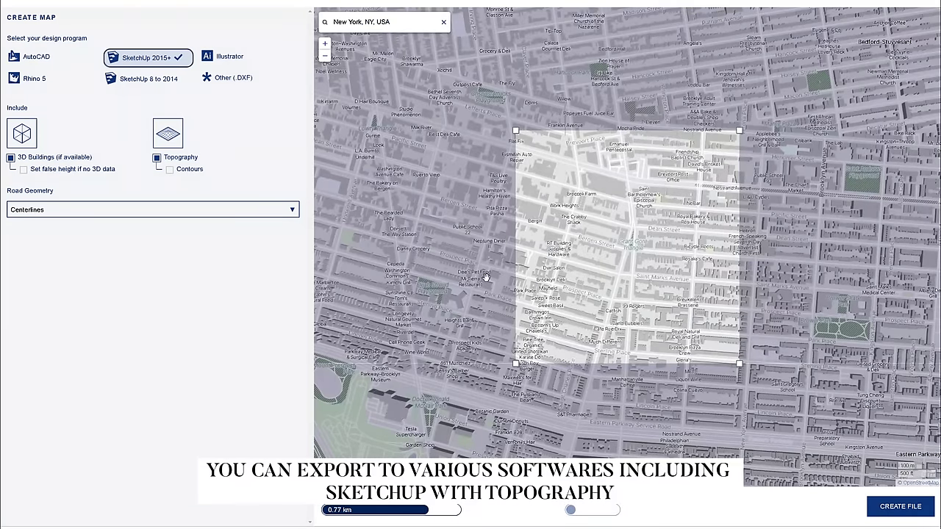
pyautogui.click(170, 169)
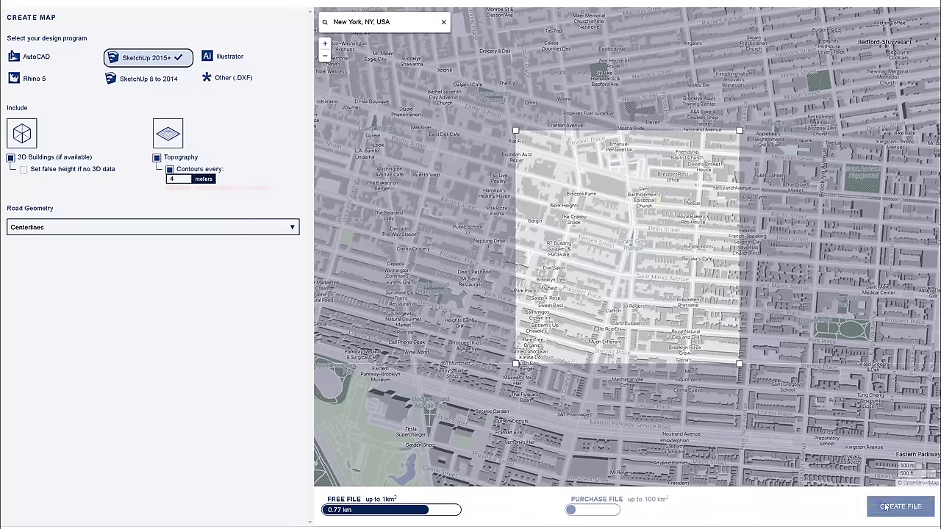
pyautogui.click(914, 506)
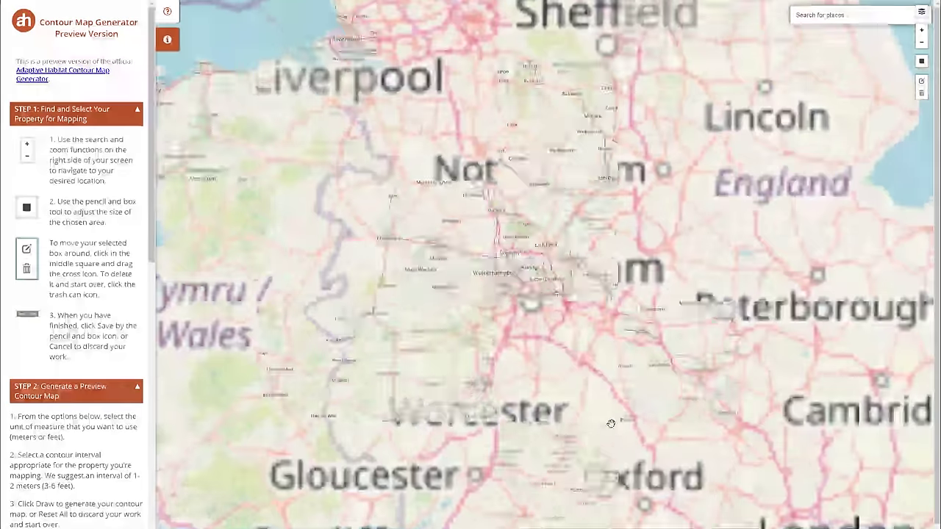
# - In the Contour Map Generator, outline central Birmingham with a rectangle of about 117 ha and generate its contours at a 1 meter interval
pyautogui.scroll(3, 612, 225)
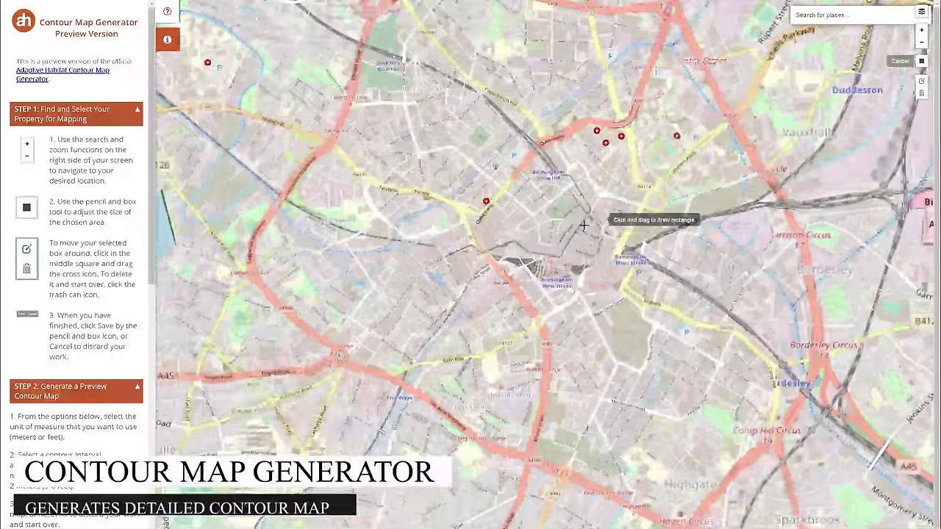
pyautogui.moveTo(355, 96); pyautogui.dragTo(718, 435)
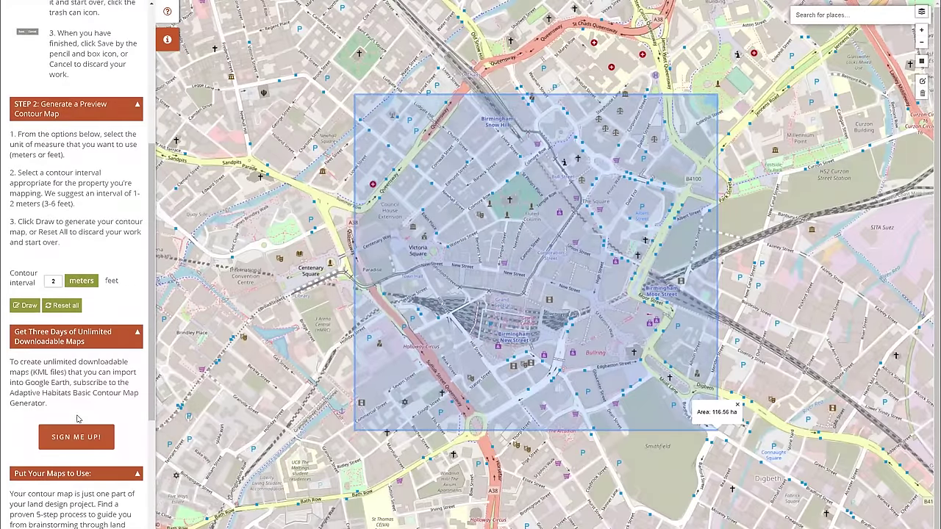
pyautogui.click(25, 305)
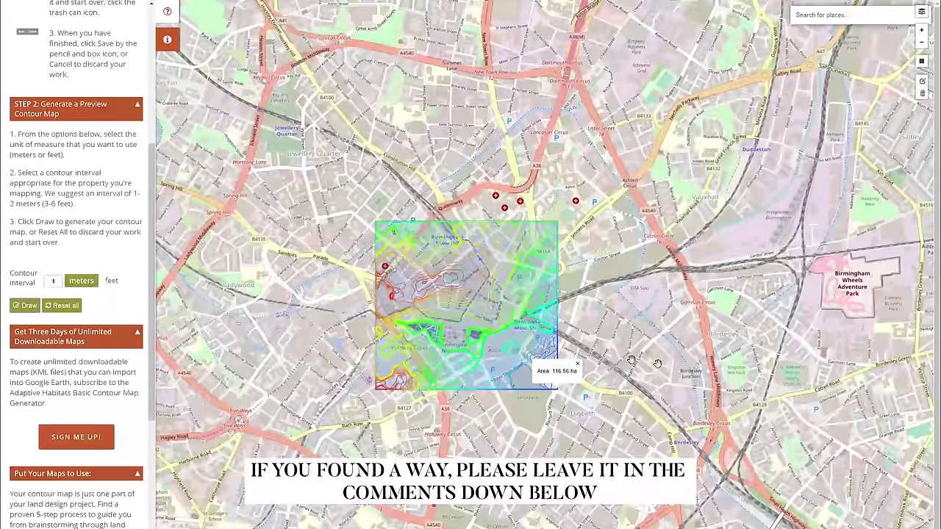
pyautogui.scroll(2, 461, 315)
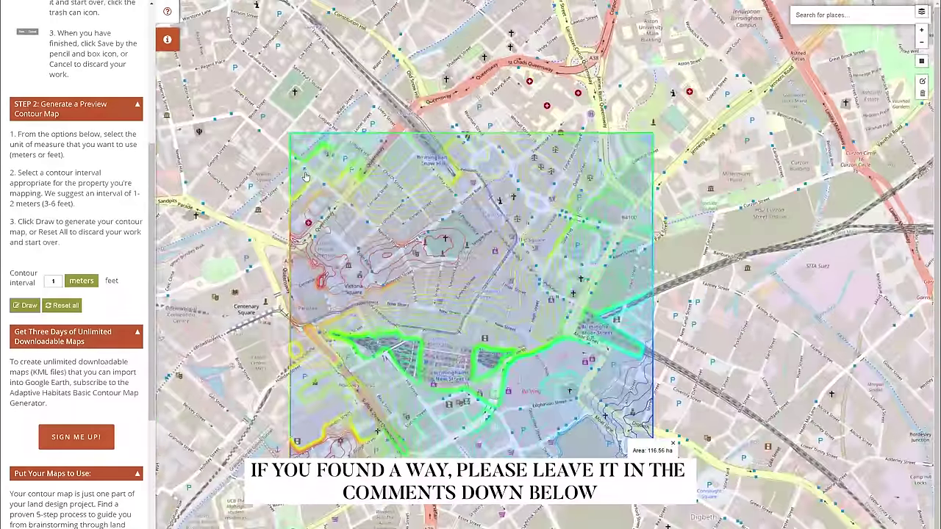
pyautogui.scroll(-2, 305, 176)
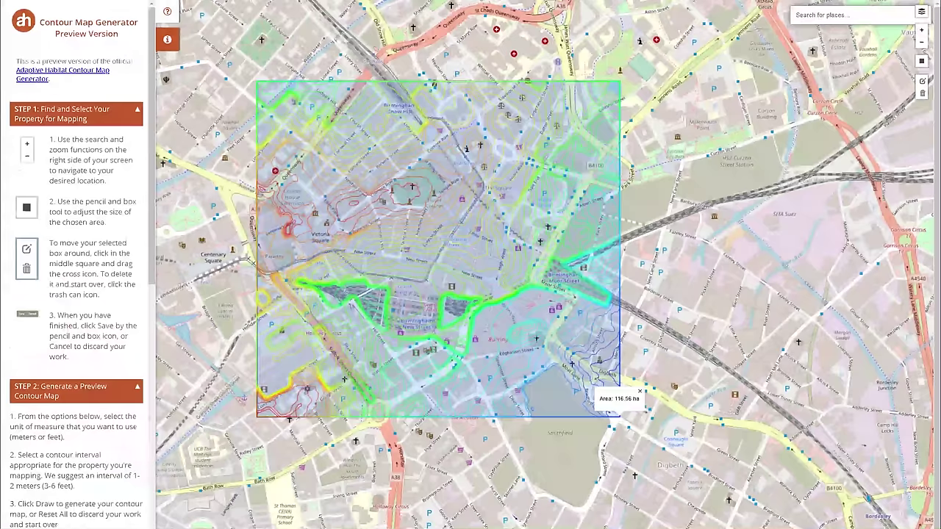
pyautogui.scroll(-3, 90, 448)
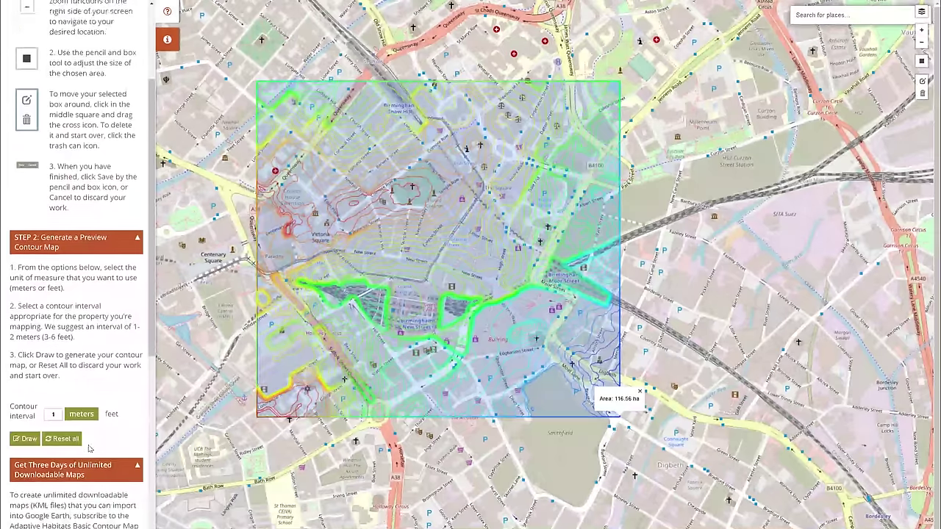
pyautogui.scroll(-1, 90, 448)
pyautogui.scroll(-8, 77, 265)
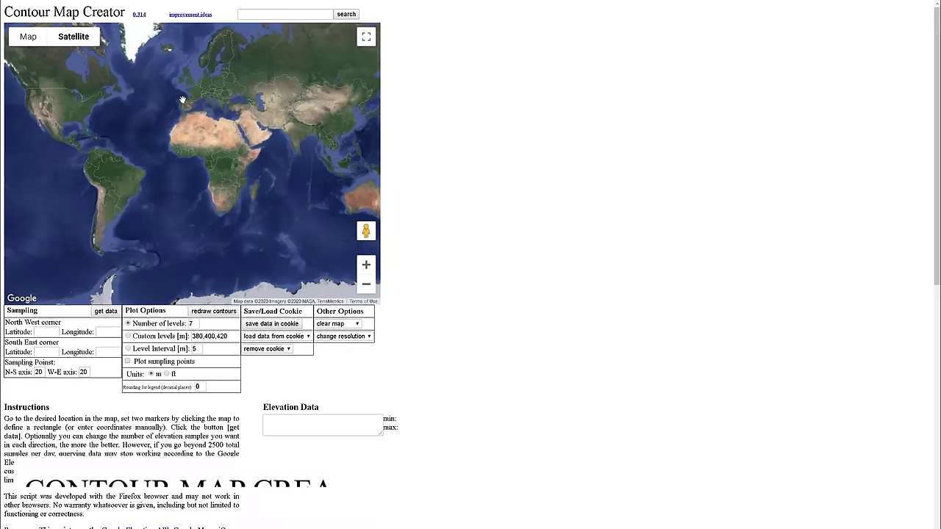
# - In Contour Map Creator, mark a rectangular area in central Spain from near Consuegra to southeast of Herencia with two corner markers
pyautogui.scroll(2, 198, 140)
pyautogui.keyDown('ctrl'); pyautogui.scroll(3, 190, 110); pyautogui.keyUp('ctrl')
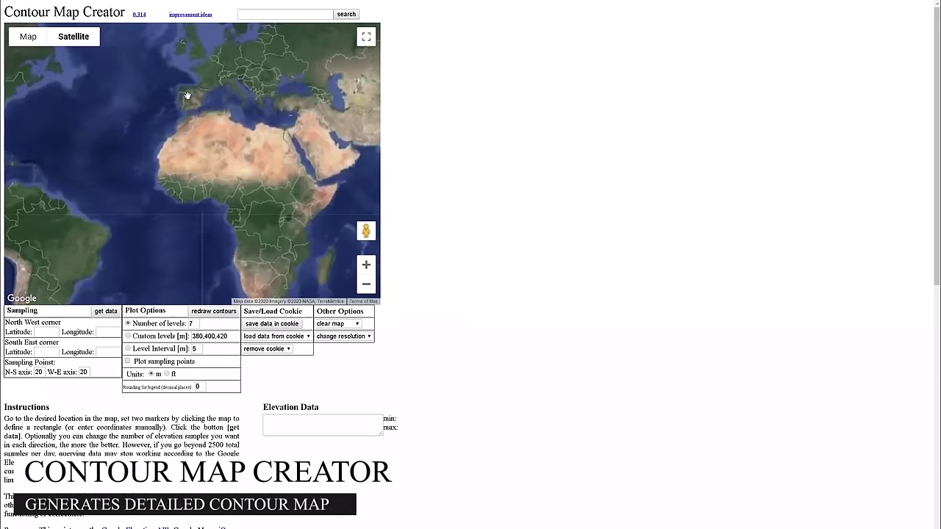
pyautogui.keyDown('ctrl'); pyautogui.scroll(5, 193, 112); pyautogui.keyUp('ctrl')
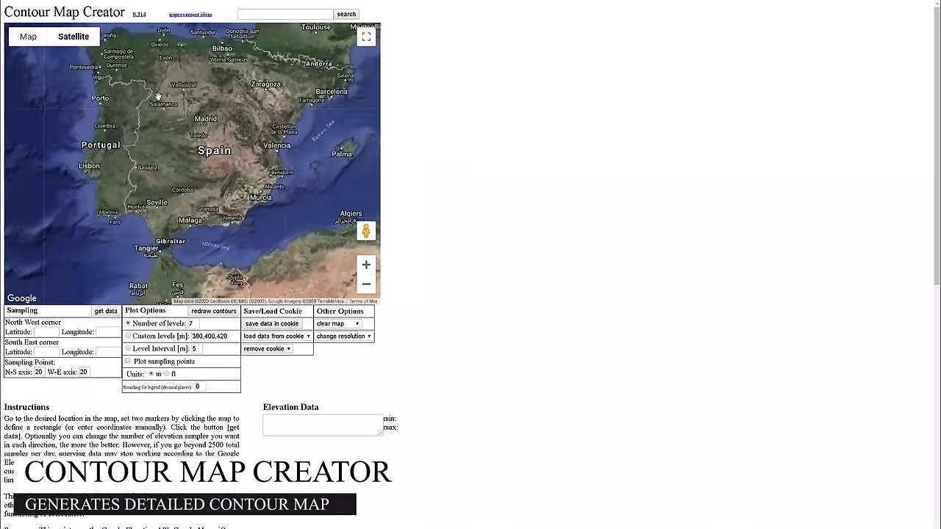
pyautogui.keyDown('ctrl'); pyautogui.scroll(4, 296, 222); pyautogui.keyUp('ctrl')
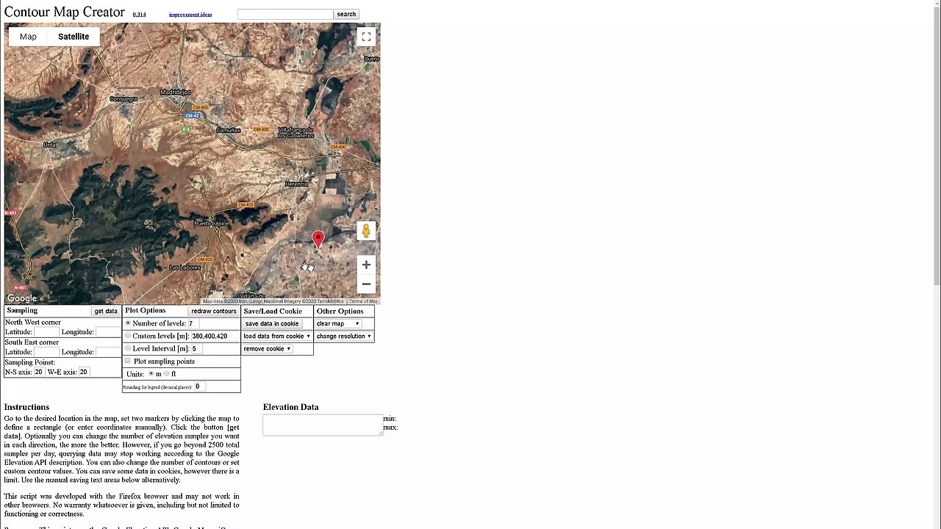
pyautogui.click(135, 85)
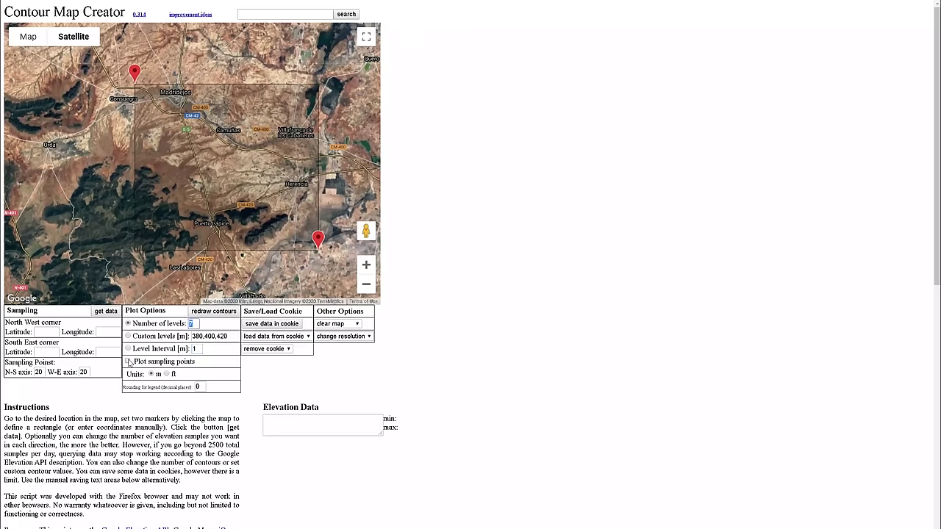
# - Redraw the contours at a 10 m level interval and go to the section for saving the contour map as an SVG file
pyautogui.click(129, 324)
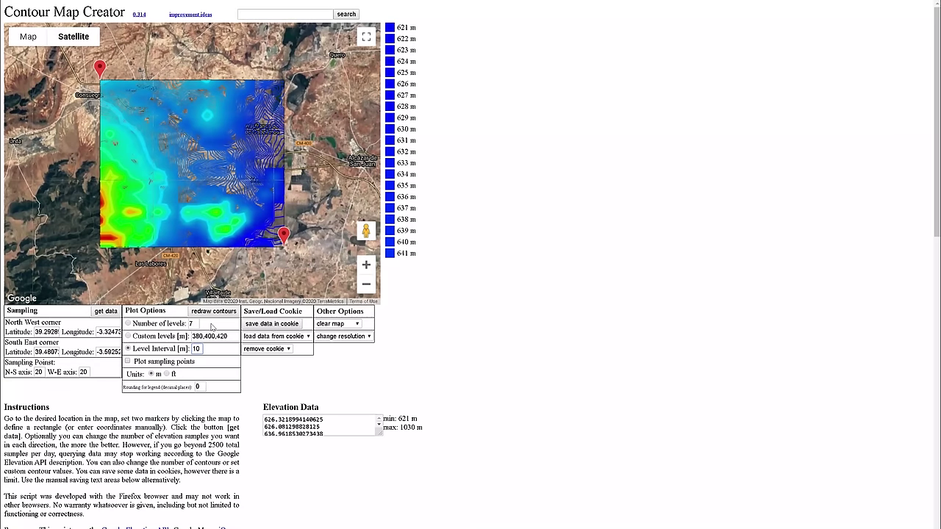
pyautogui.click(213, 313)
pyautogui.scroll(-13, 424, 372)
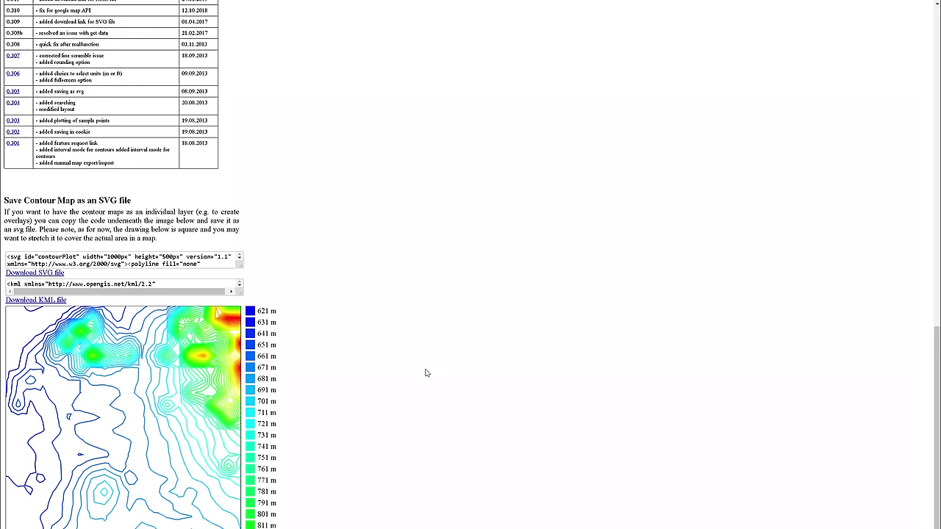
pyautogui.moveTo(132, 197); pyautogui.dragTo(22, 200)
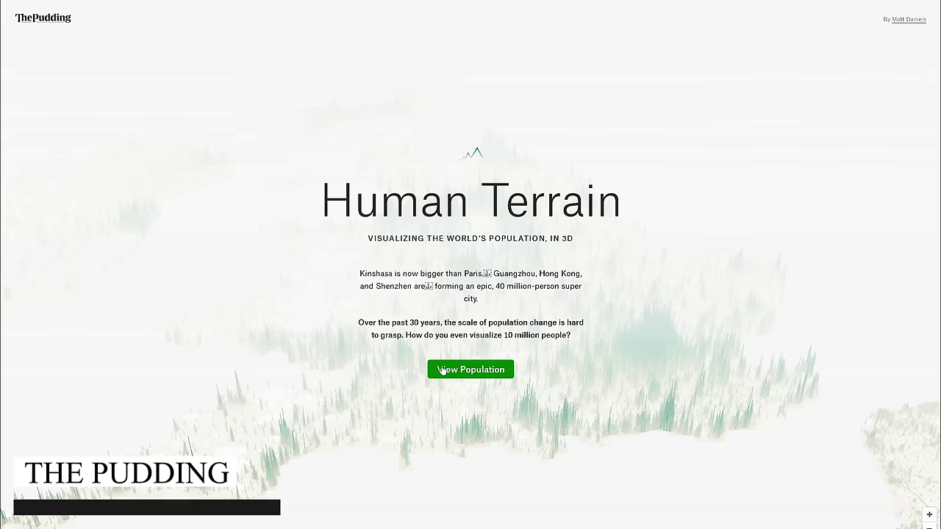
# - Switch to The Pudding's Human Terrain and examine the present-day 3D population around London, the rest of the UK and Paris
pyautogui.click(440, 370)
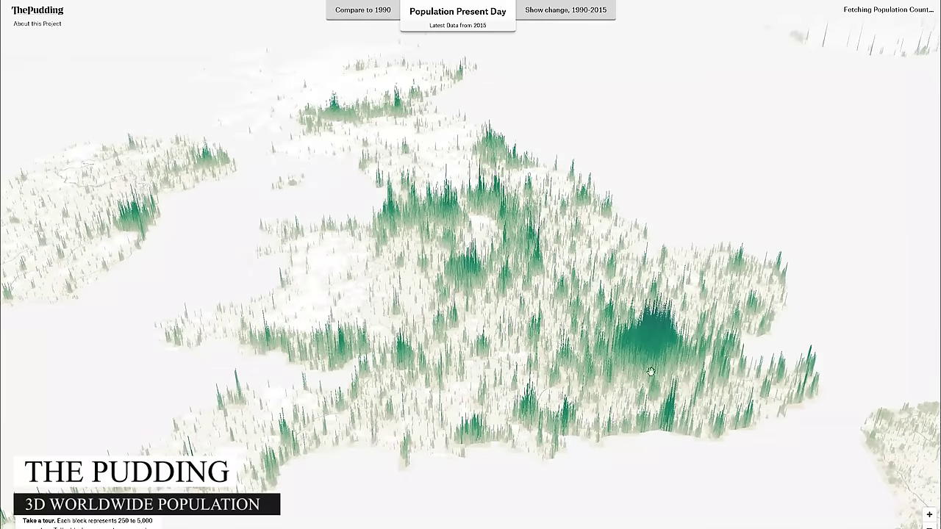
pyautogui.scroll(2, 646, 375)
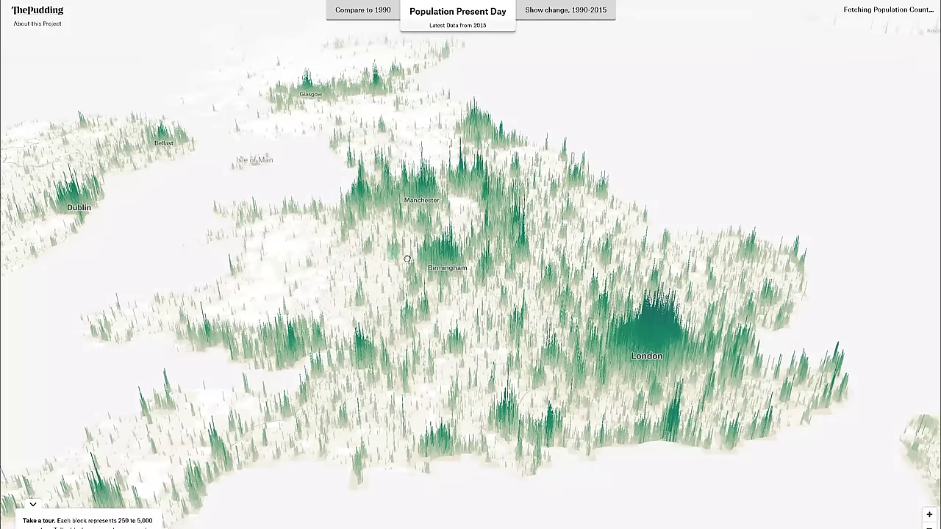
pyautogui.scroll(3, 543, 337)
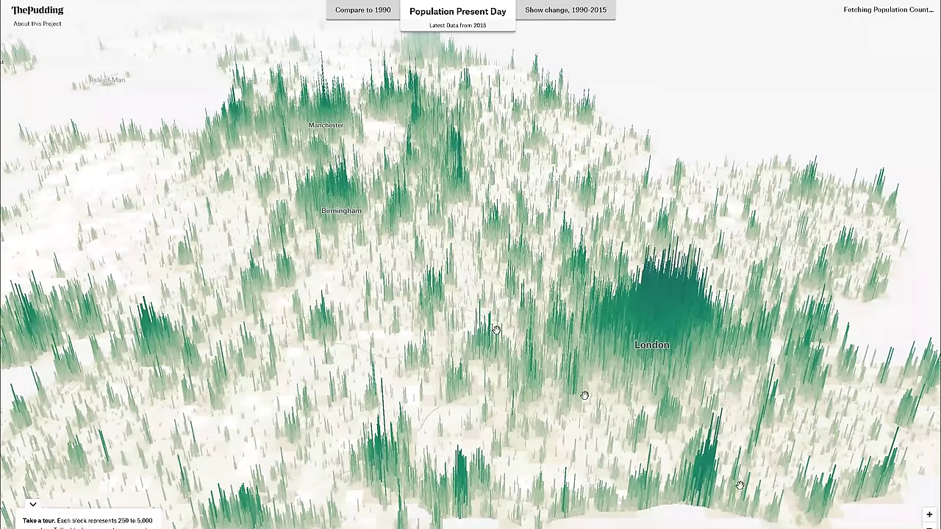
pyautogui.scroll(2, 496, 330)
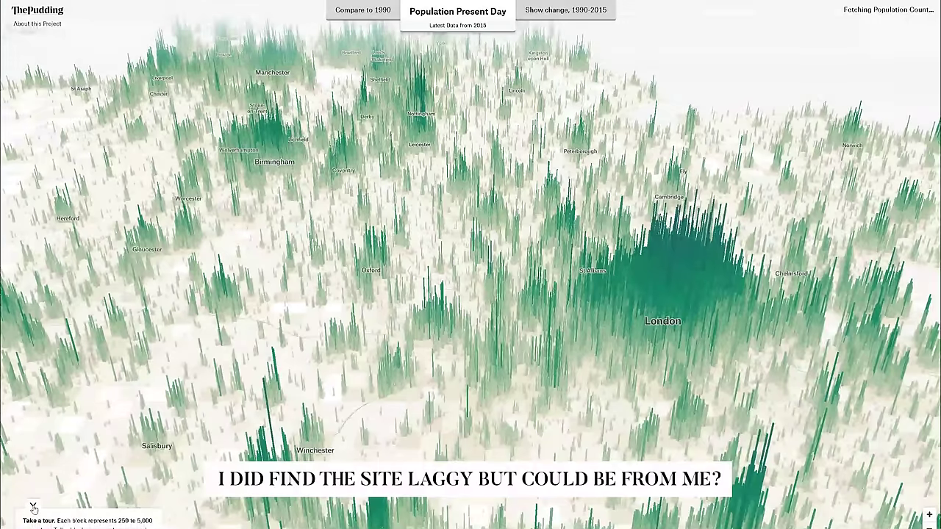
pyautogui.click(33, 508)
pyautogui.moveTo(628, 324); pyautogui.dragTo(441, 169)
pyautogui.scroll(-5, 723, 310)
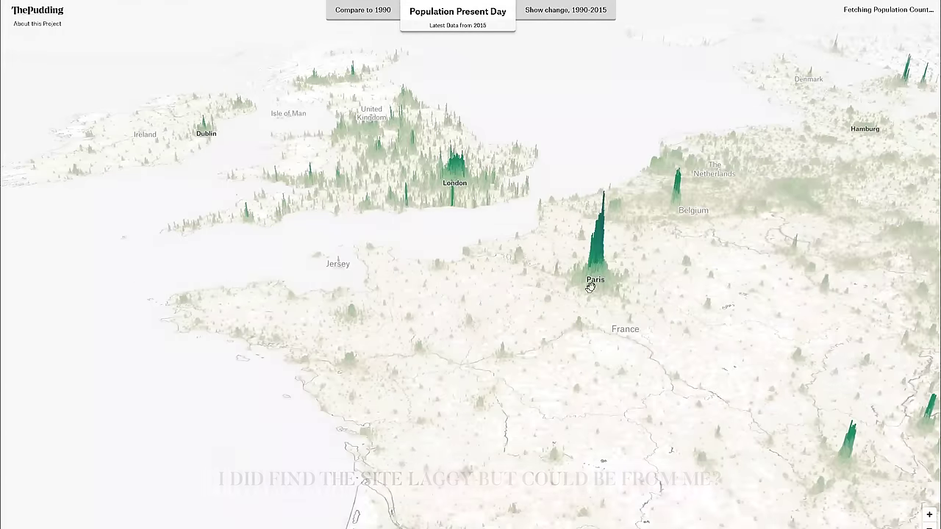
# - Move the population map east to Vienna and Budapest, view the 1990-2015 change and compare with 1990
pyautogui.moveTo(672, 255); pyautogui.dragTo(433, 192)
pyautogui.moveTo(724, 171); pyautogui.dragTo(485, 287)
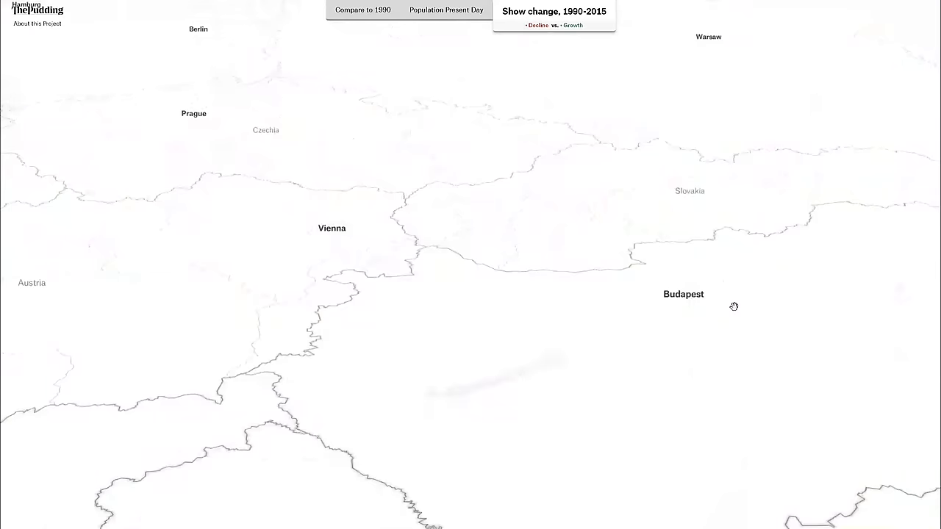
pyautogui.click(372, 11)
pyautogui.click(459, 299)
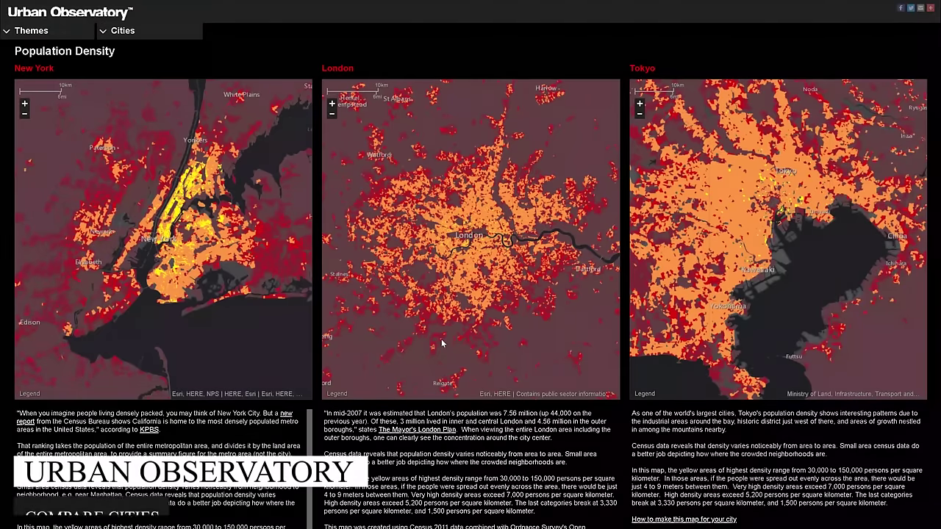
# - In Urban Observatory, replace New York with Birmingham in the Population Density comparison
pyautogui.scroll(-1, 441, 343)
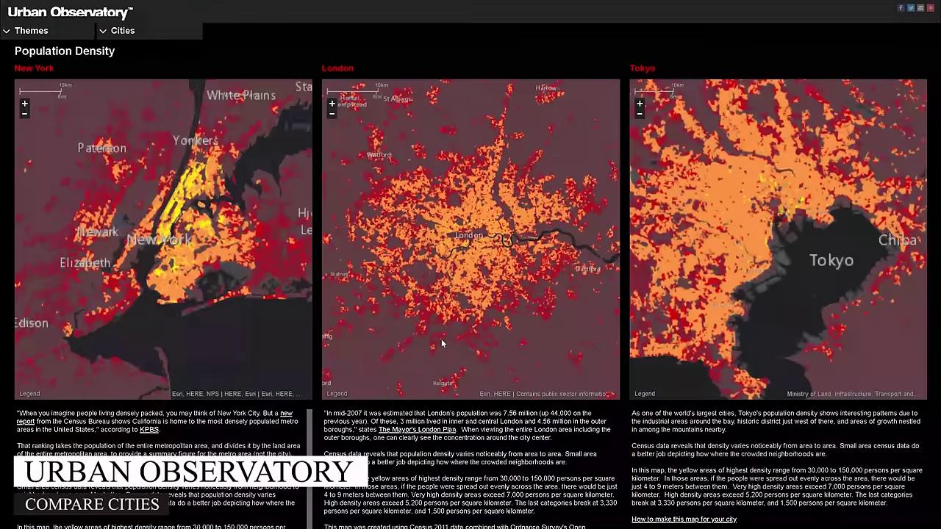
pyautogui.click(122, 31)
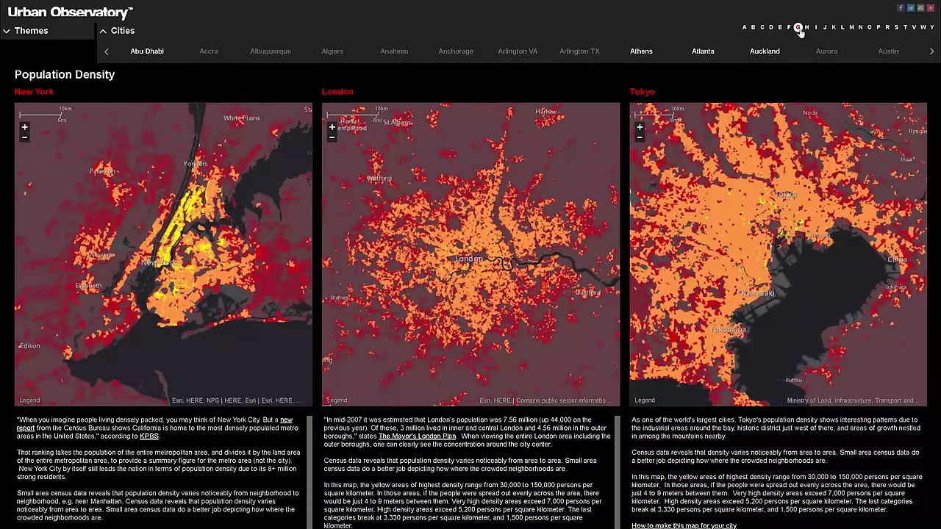
pyautogui.click(752, 27)
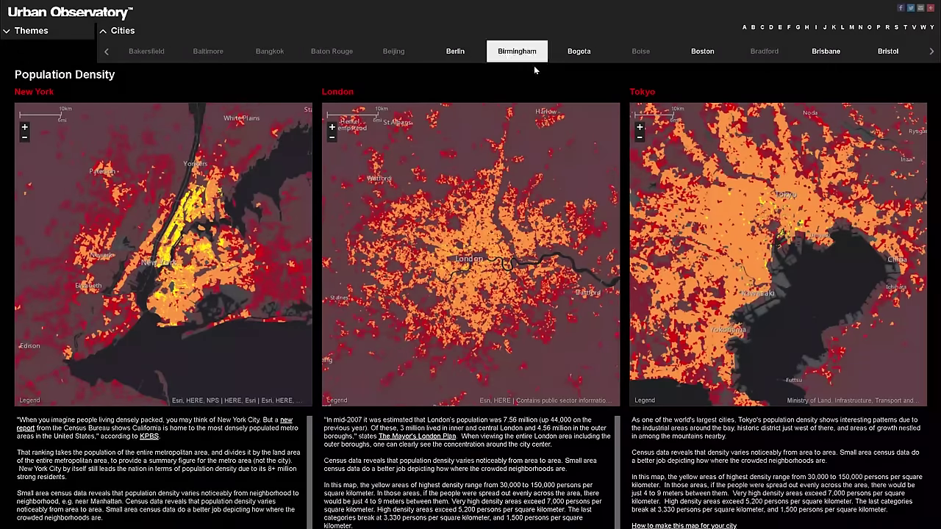
pyautogui.click(506, 55)
pyautogui.click(486, 95)
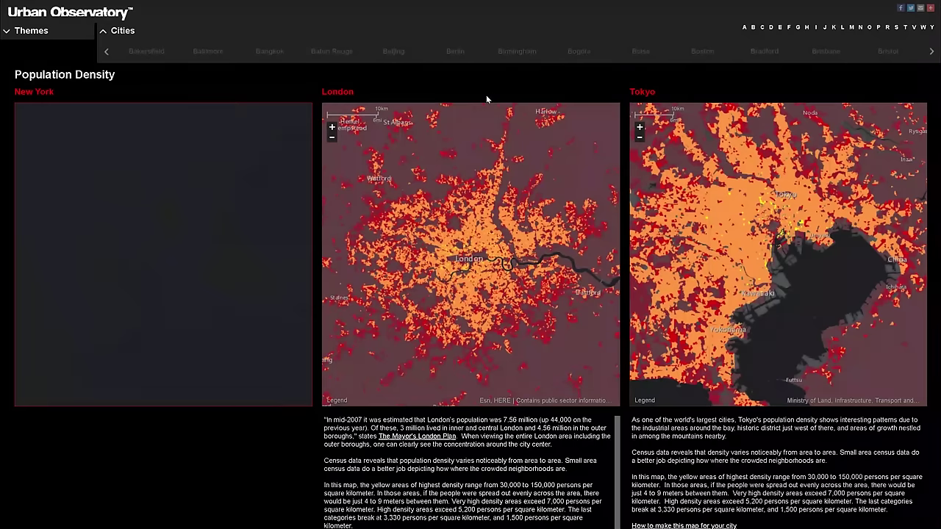
# - Replace Tokyo with Liverpool and examine the population density of the three cities at closer range
pyautogui.click(842, 27)
pyautogui.click(455, 52)
pyautogui.click(473, 89)
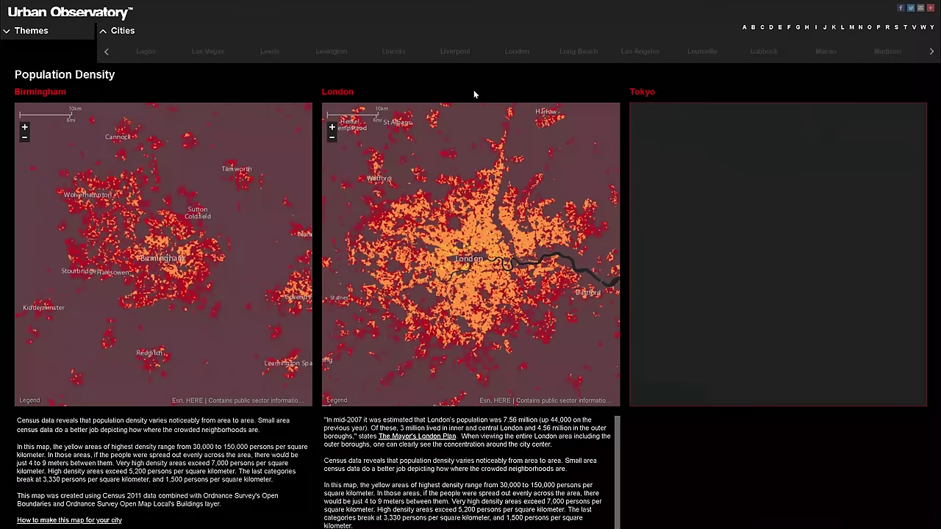
pyautogui.scroll(3, 177, 242)
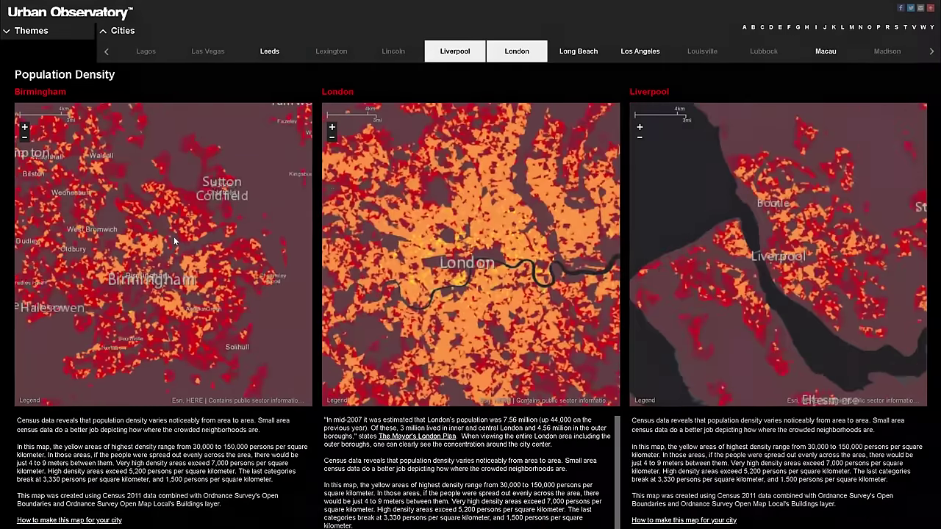
# - Compare Birmingham, London and Liverpool across themes including Highway Access, Traffic, Youth Population, ParkScore and Flood Zones
pyautogui.click(12, 33)
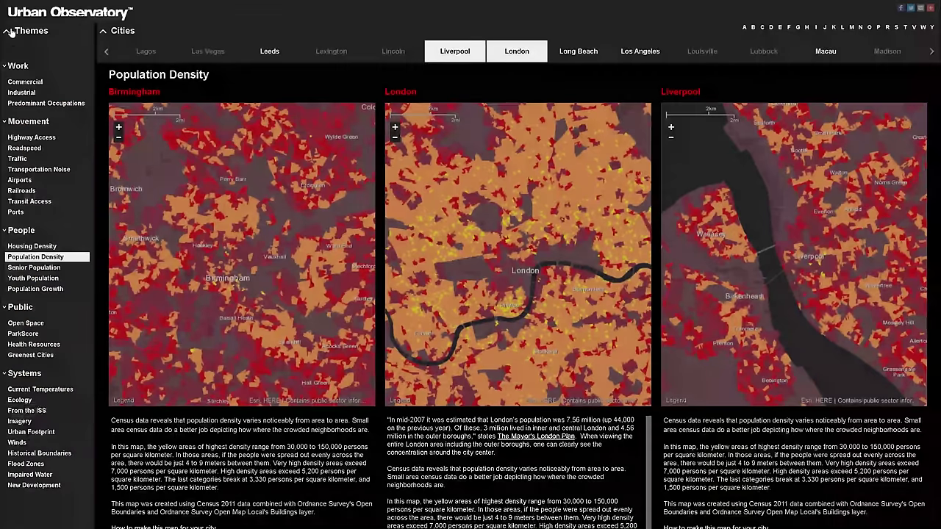
pyautogui.click(42, 137)
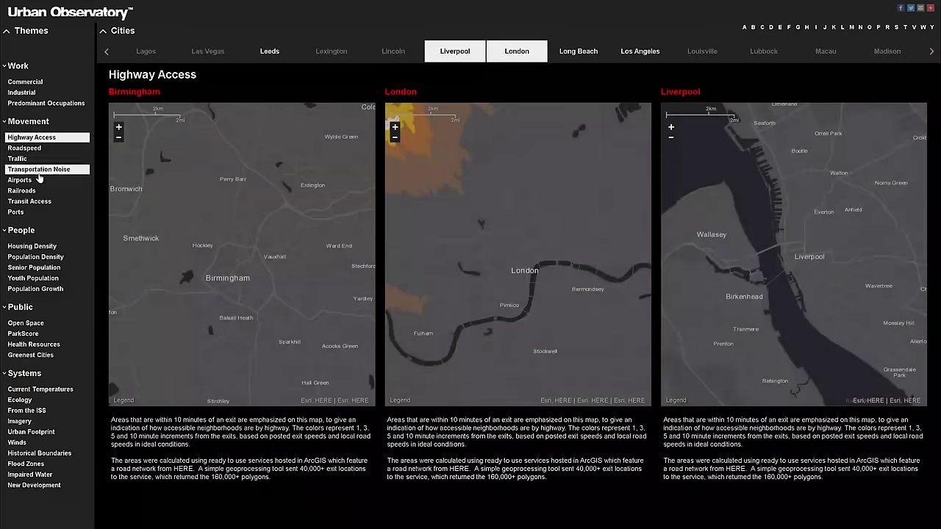
pyautogui.click(29, 158)
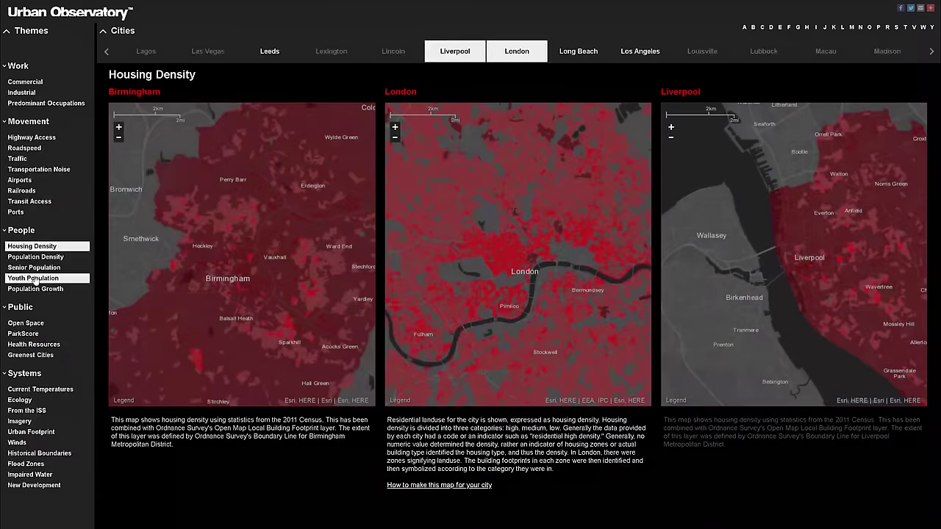
pyautogui.click(34, 277)
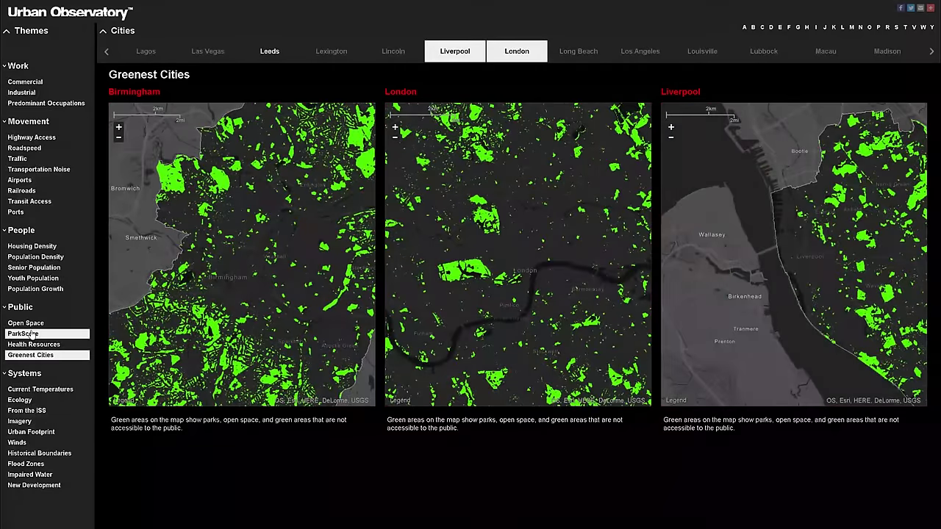
pyautogui.click(33, 335)
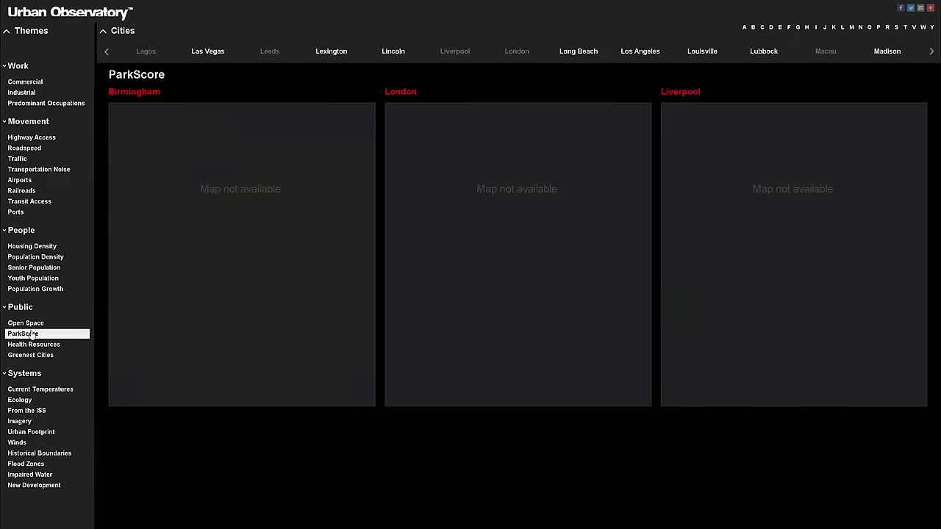
pyautogui.click(30, 466)
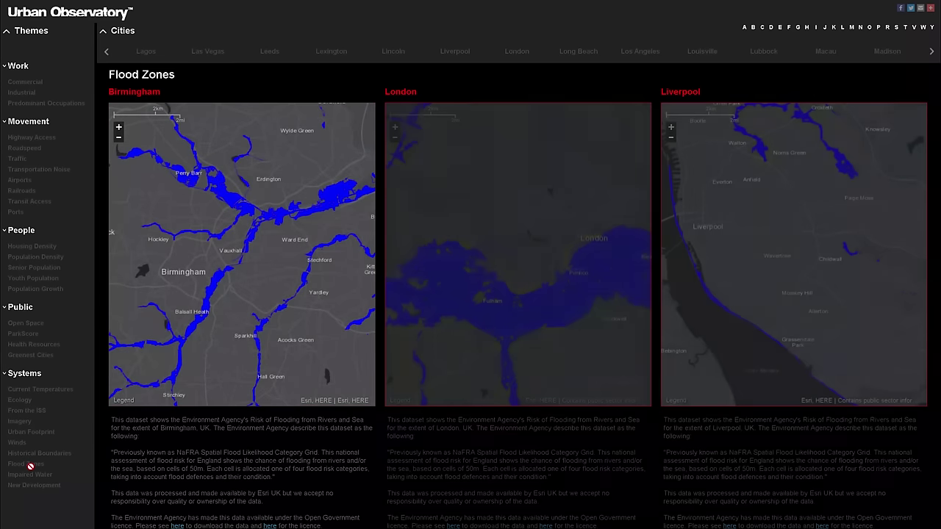